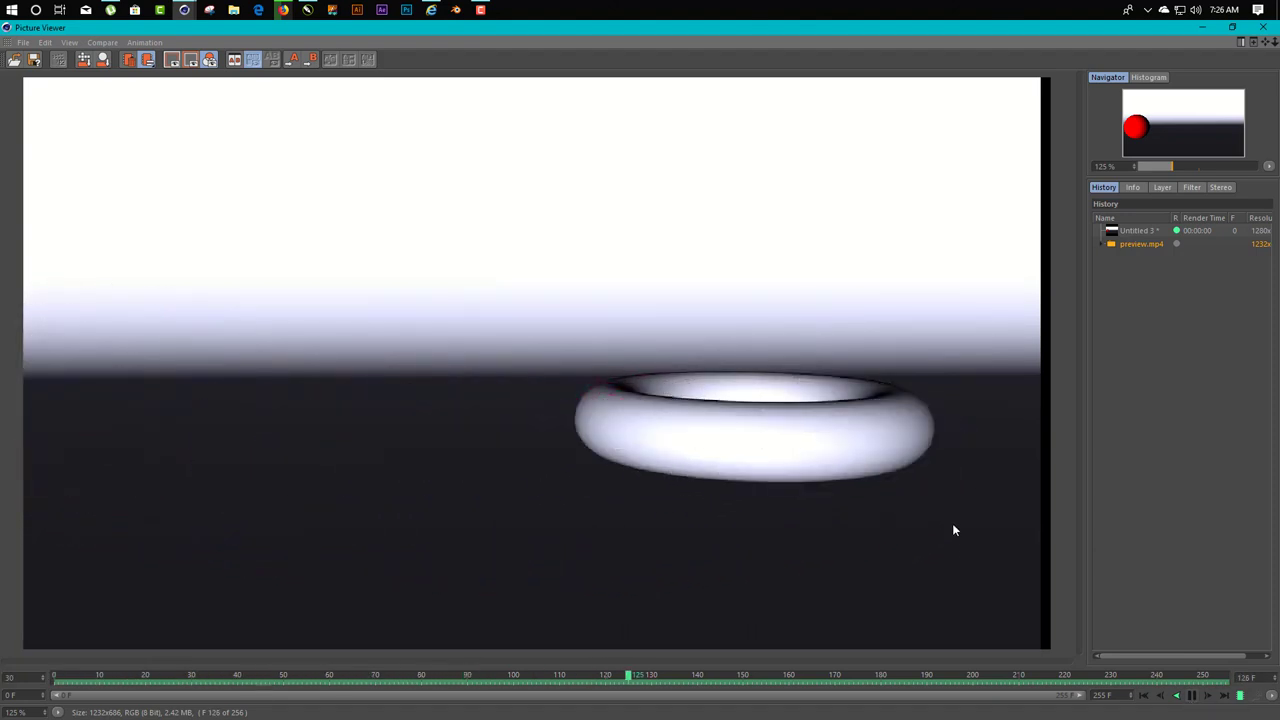
- Close the Picture Viewer showing the rendered sphere-to-torus fragment preview
left_click(1264, 27)
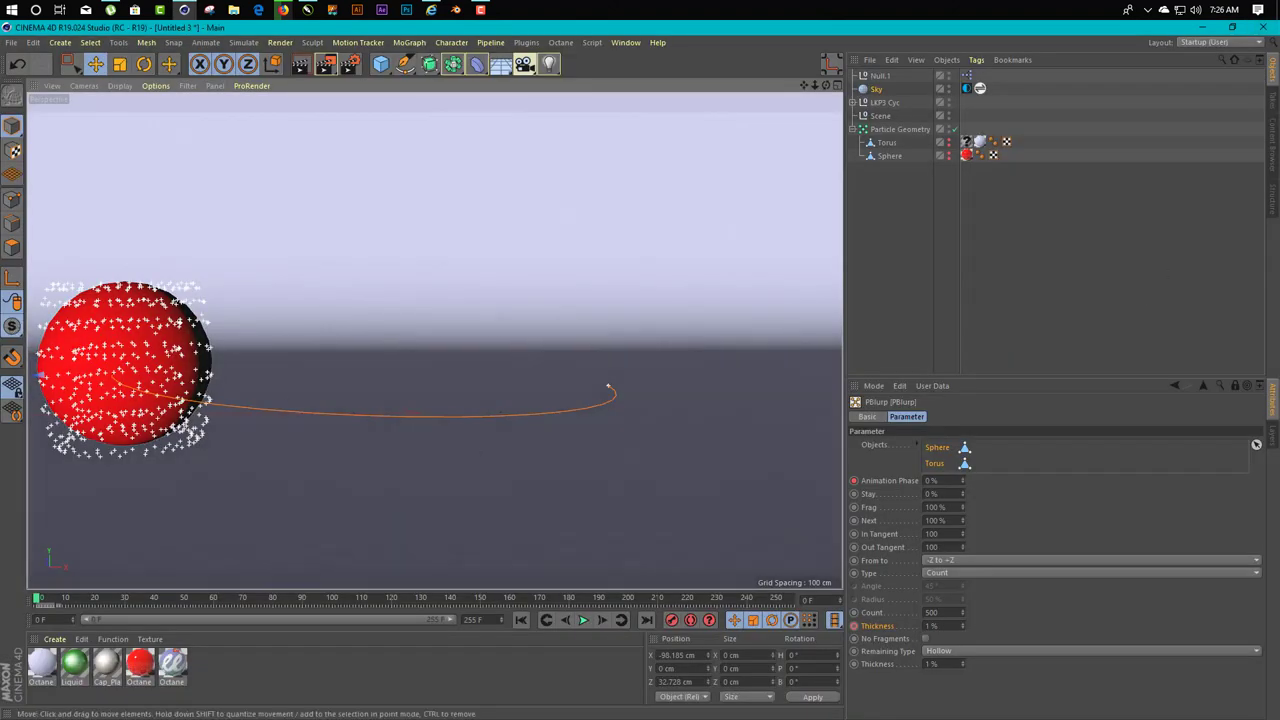
- Start a new empty project, add a Floor, and orbit to a flatter view
left_click(11, 42)
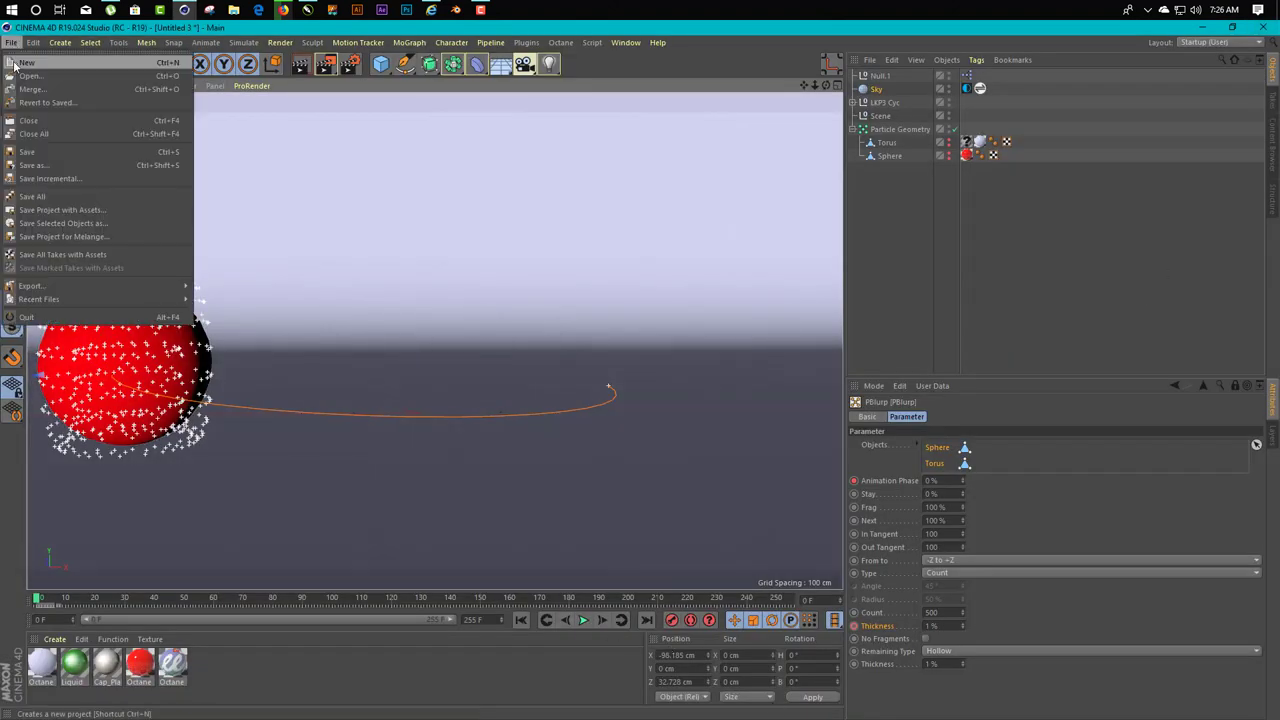
left_click(26, 62)
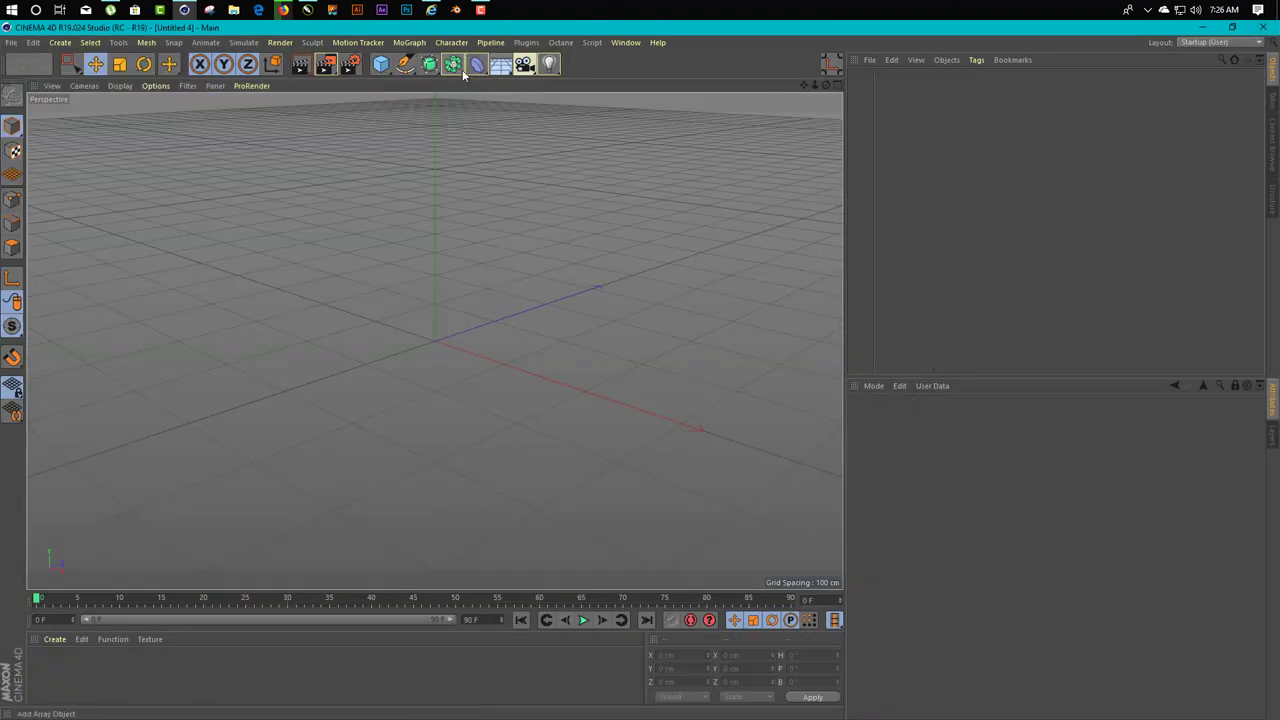
left_click(500, 63)
mouse_move(306, 356)
left_mouse_down("alt")
mouse_move(288, 363)
mouse_move(454, 366)
left_mouse_up("alt")
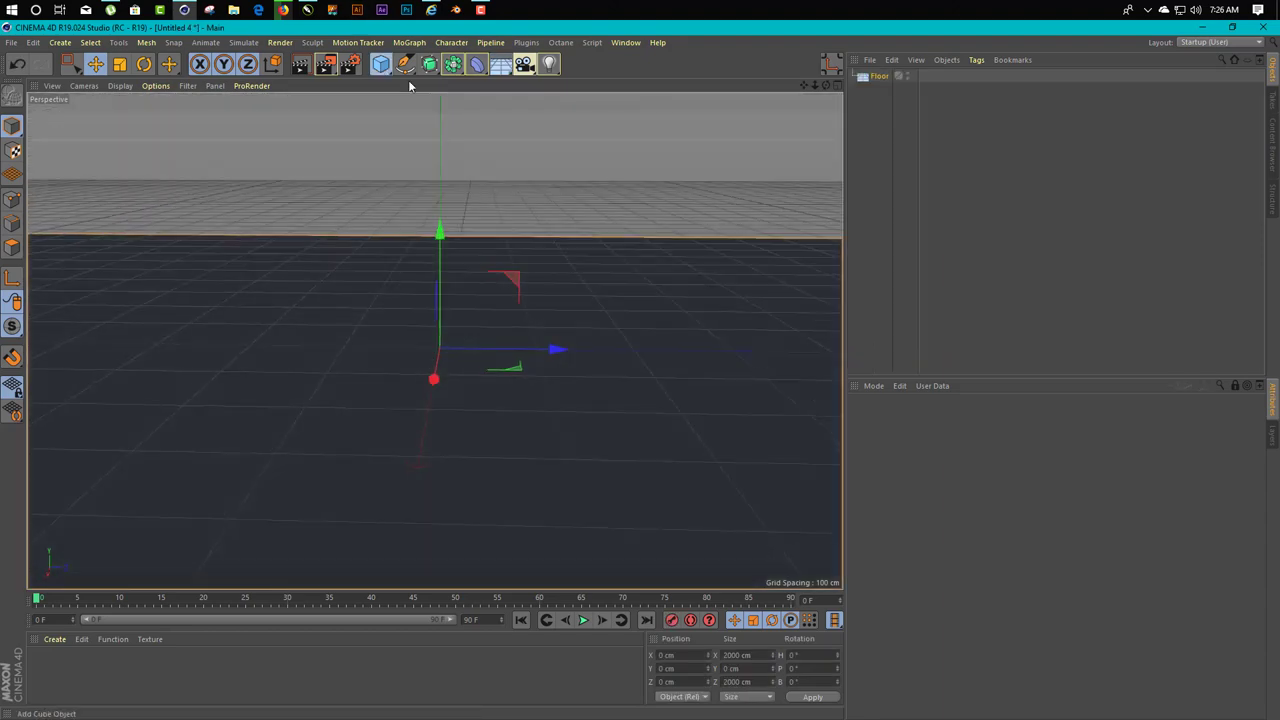
- Add a Capsule, raise it to about 102 cm, and move it to the left
left_click(381, 63)
key("ctrl+z")
left_click(381, 63)
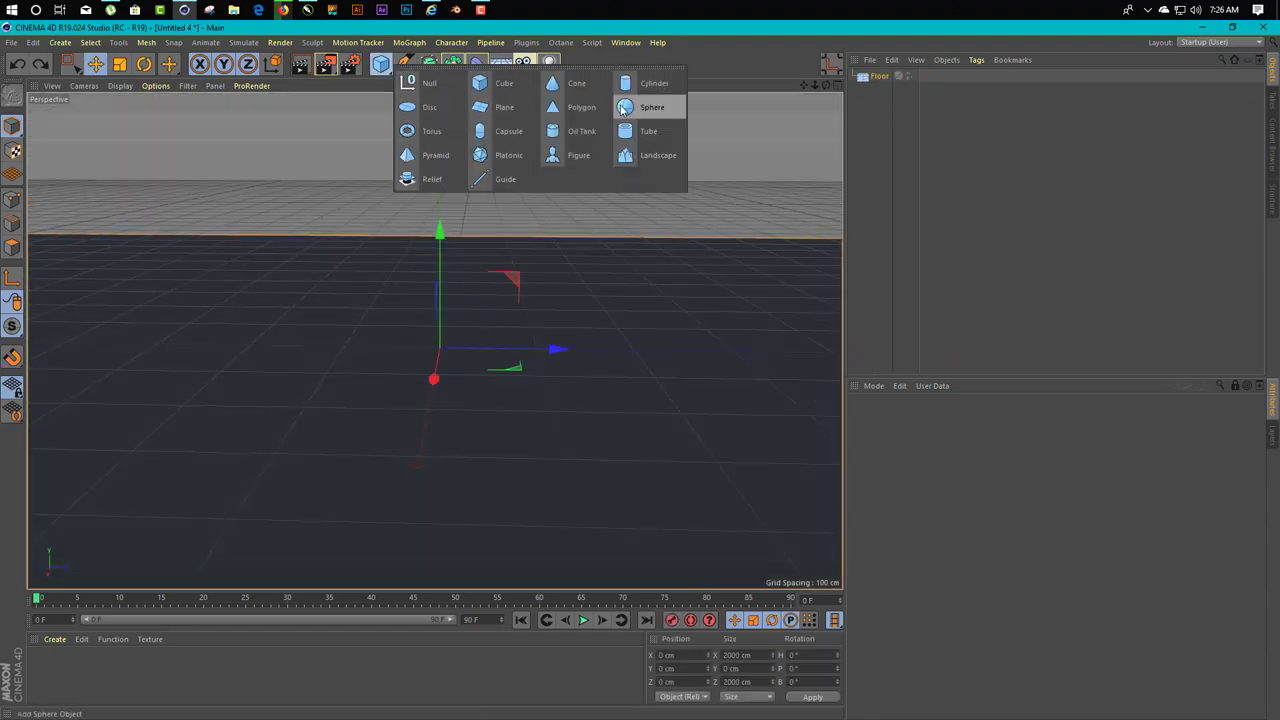
left_click(480, 131)
left_click_drag(439, 228, 437, 131)
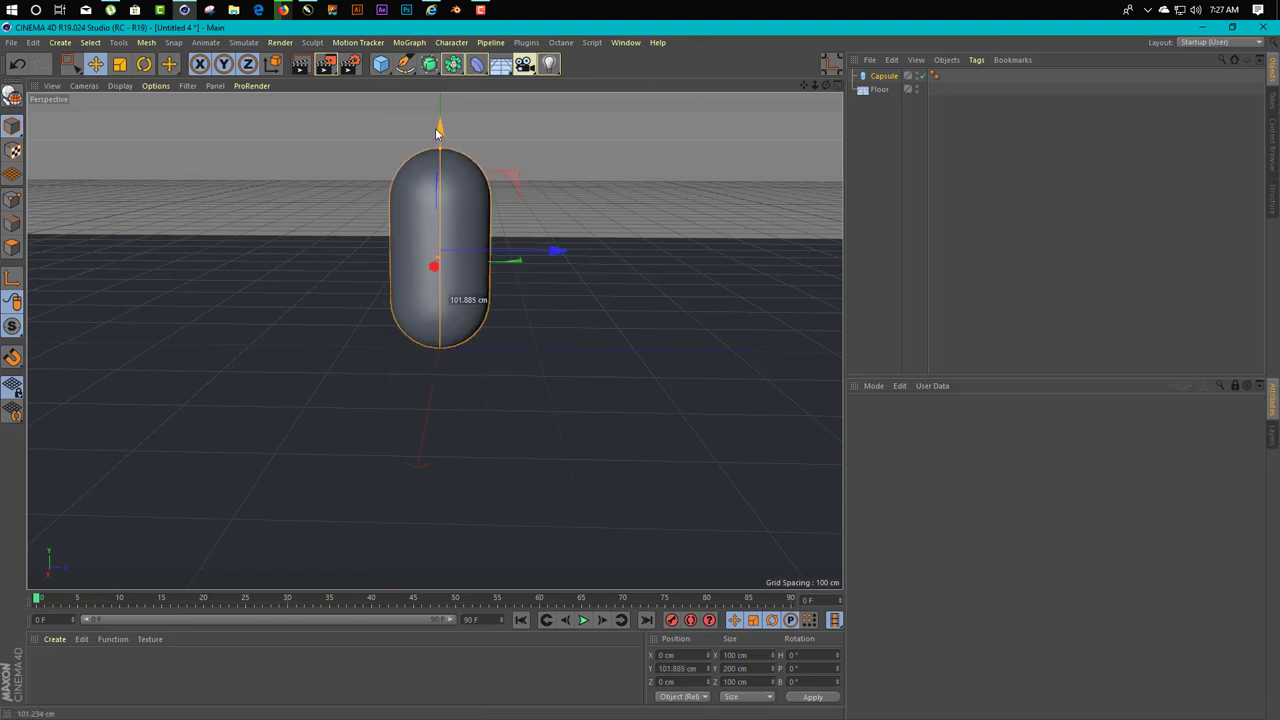
left_click_drag(554, 260, 313, 256)
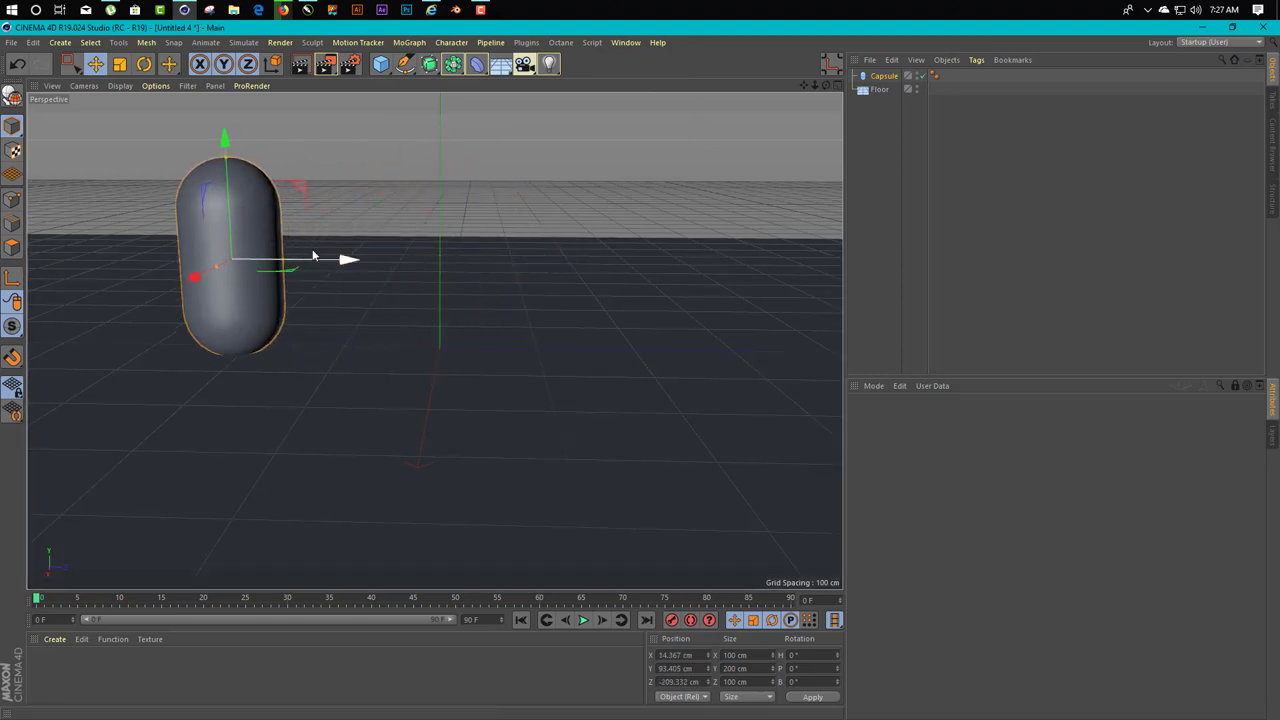
- Add an Oil Tank, move it up and to the right, then delete it
left_click(381, 63)
left_click(560, 126)
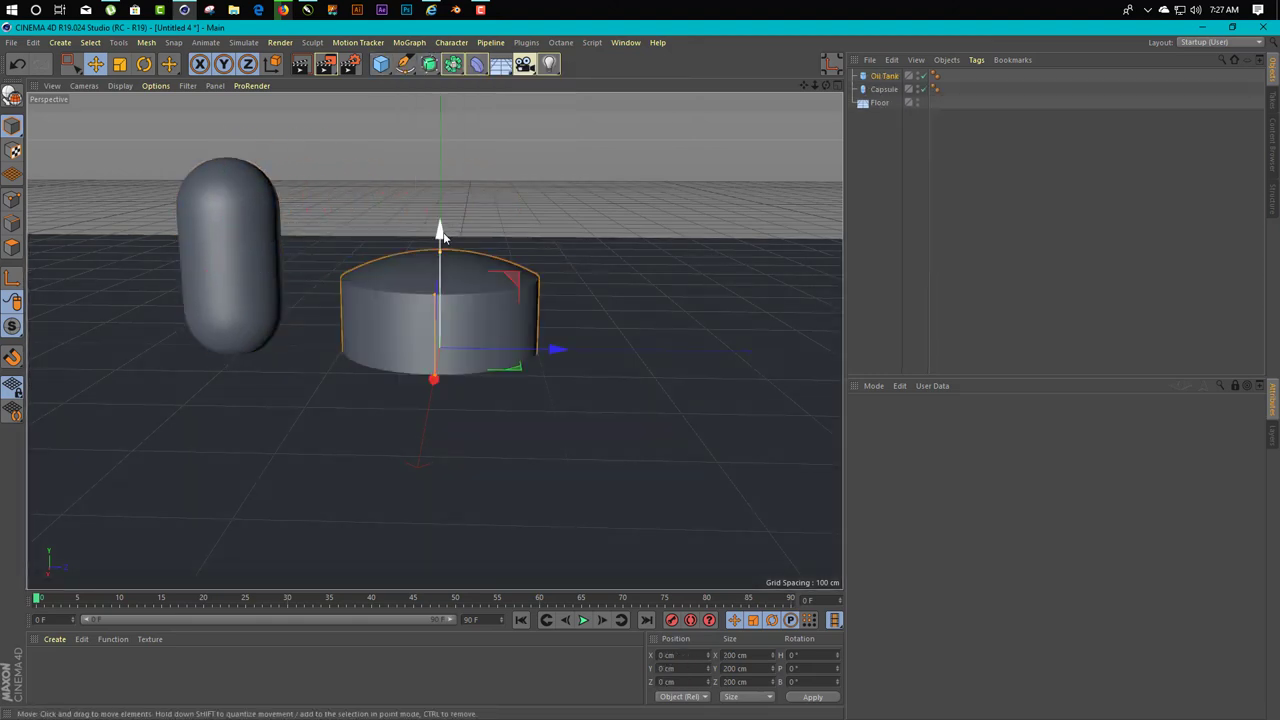
left_click_drag(441, 232, 443, 134)
left_click_drag(553, 258, 700, 260)
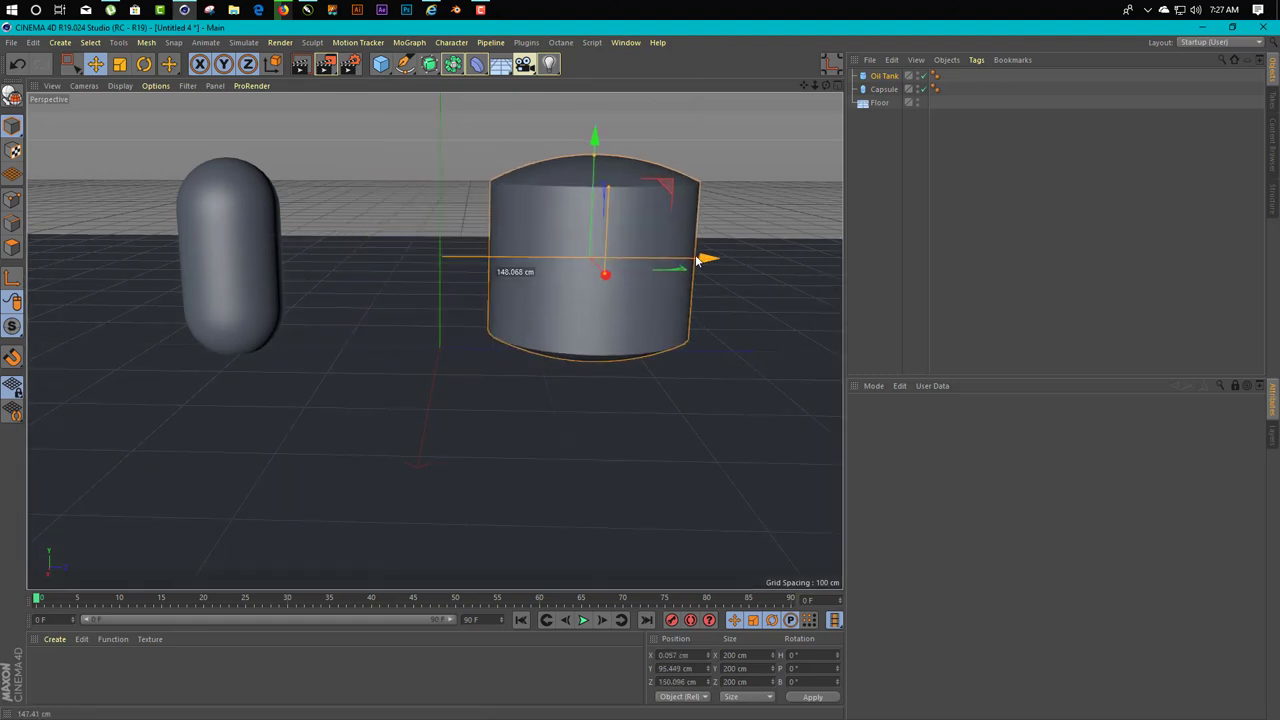
key("Delete")
left_click(409, 42)
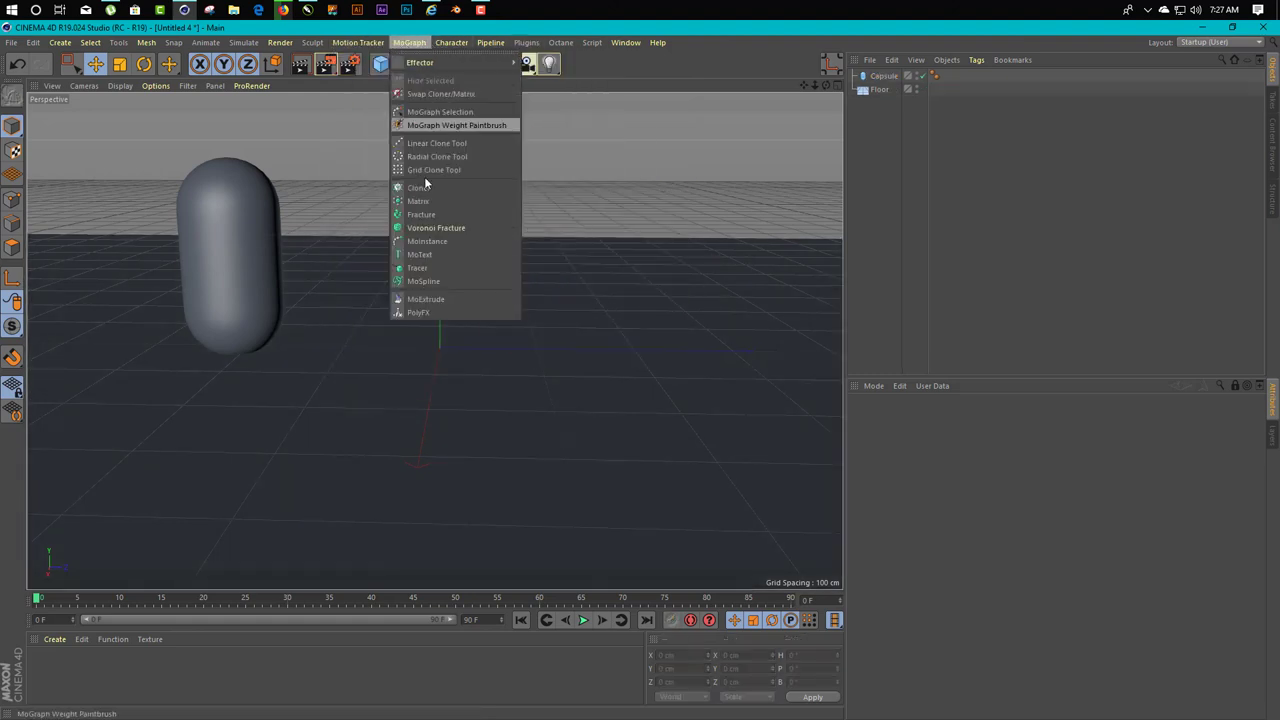
- Add a MoText object rotated 90° in heading and shifted along Z
left_click(419, 254)
key("r")
mouse_move(420, 375)
left_mouse_down()
mouse_move(530, 360)
mouse_move(420, 330)
left_mouse_up()
key("e")
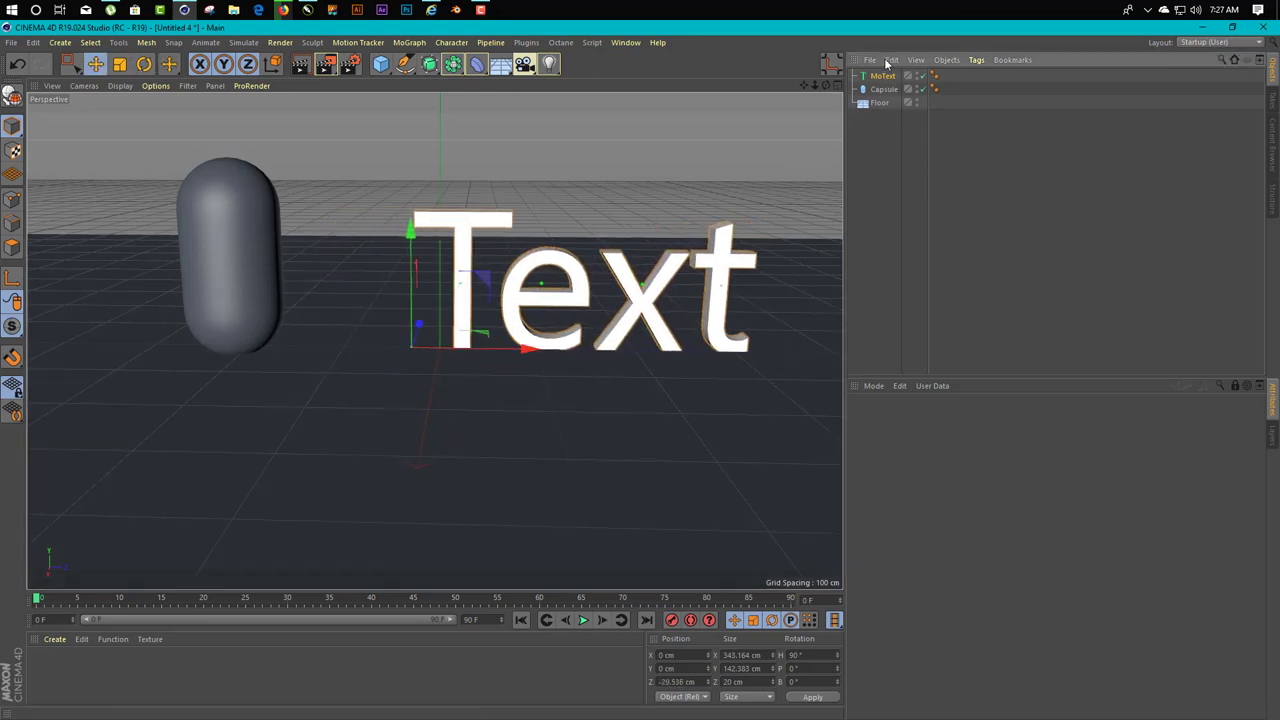
- Change the MoText to a Bold letter A, frame it with the capsule, and add a Null
double_click(1068, 490)
type("A")
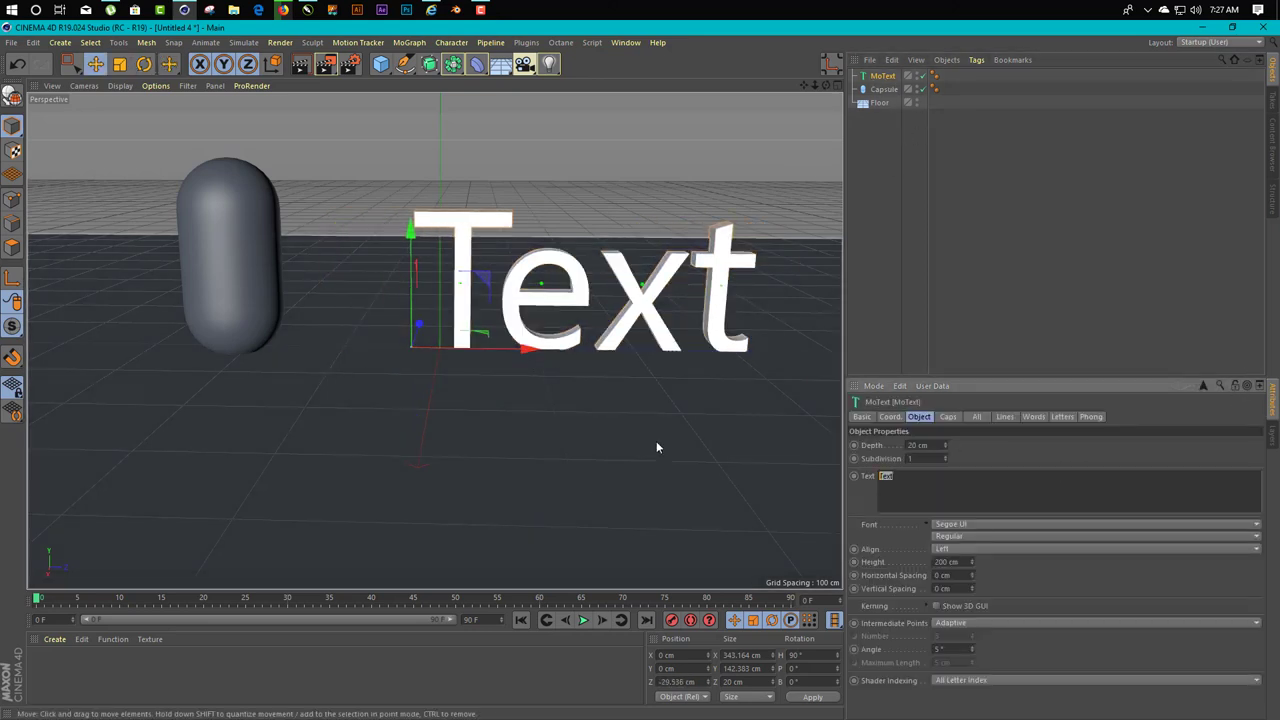
left_click(611, 349)
left_click(611, 349)
left_click(1000, 536)
left_click(966, 580)
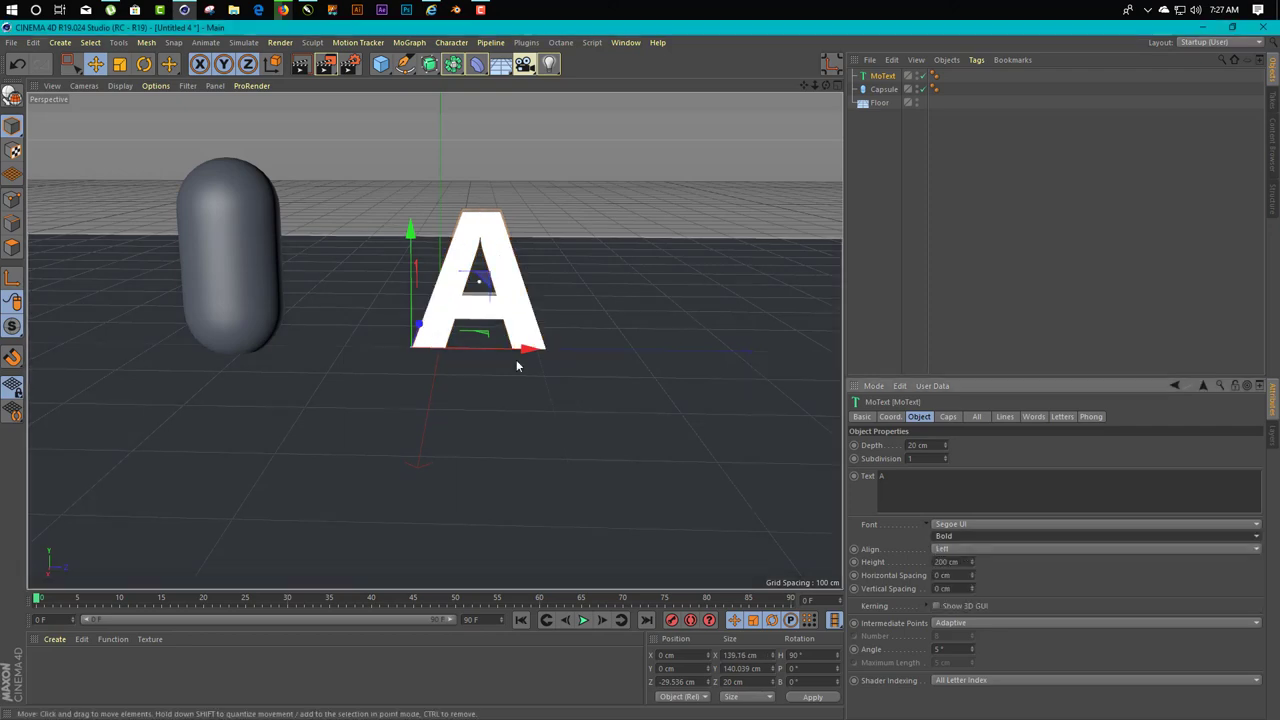
middle_click_drag(430, 341, 490, 398)
left_click_drag(434, 341, 560, 366, "alt")
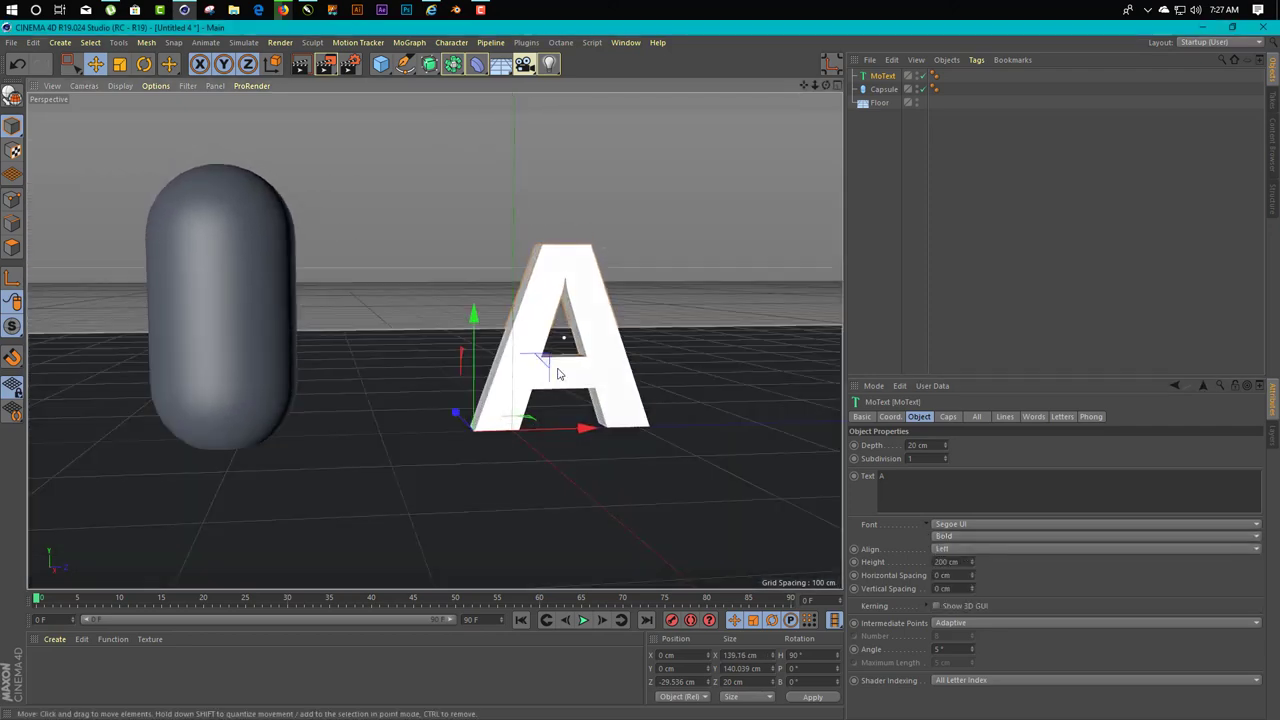
left_click(437, 100)
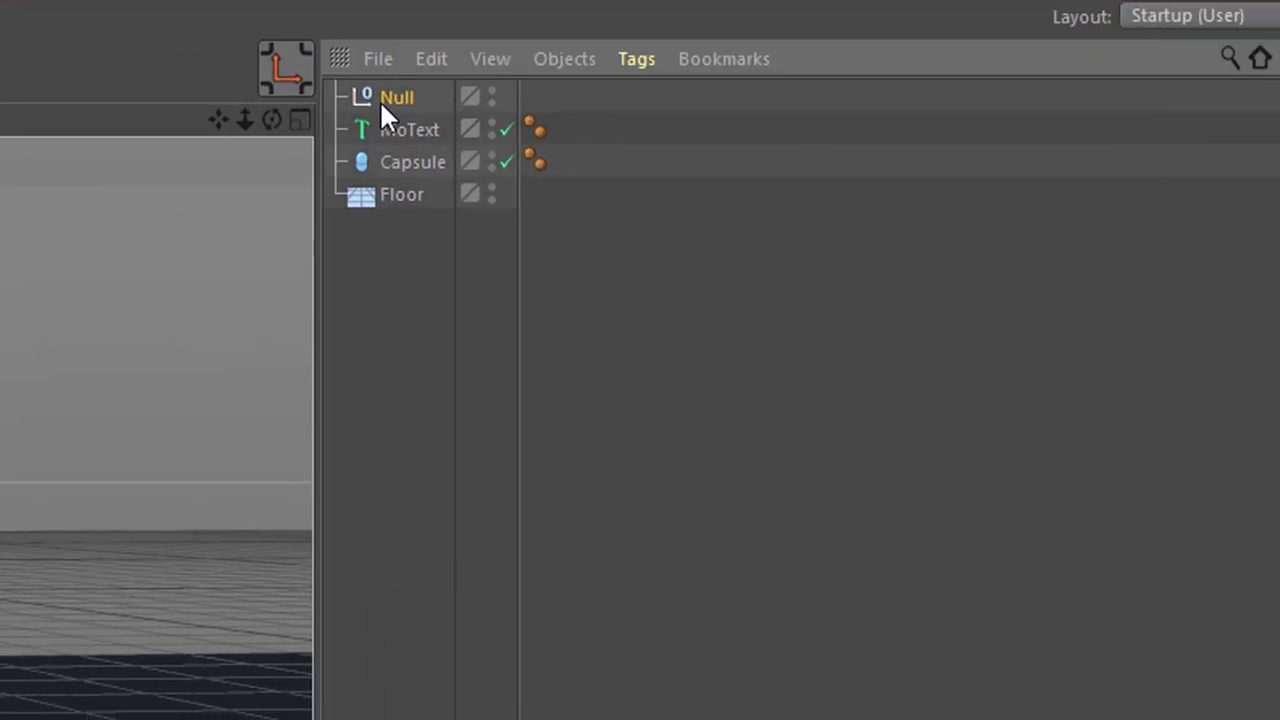
- Tag the Null with XPresso and drop a PBlurp node, found by searching 'pb', into its graph
right_click(572, 124)
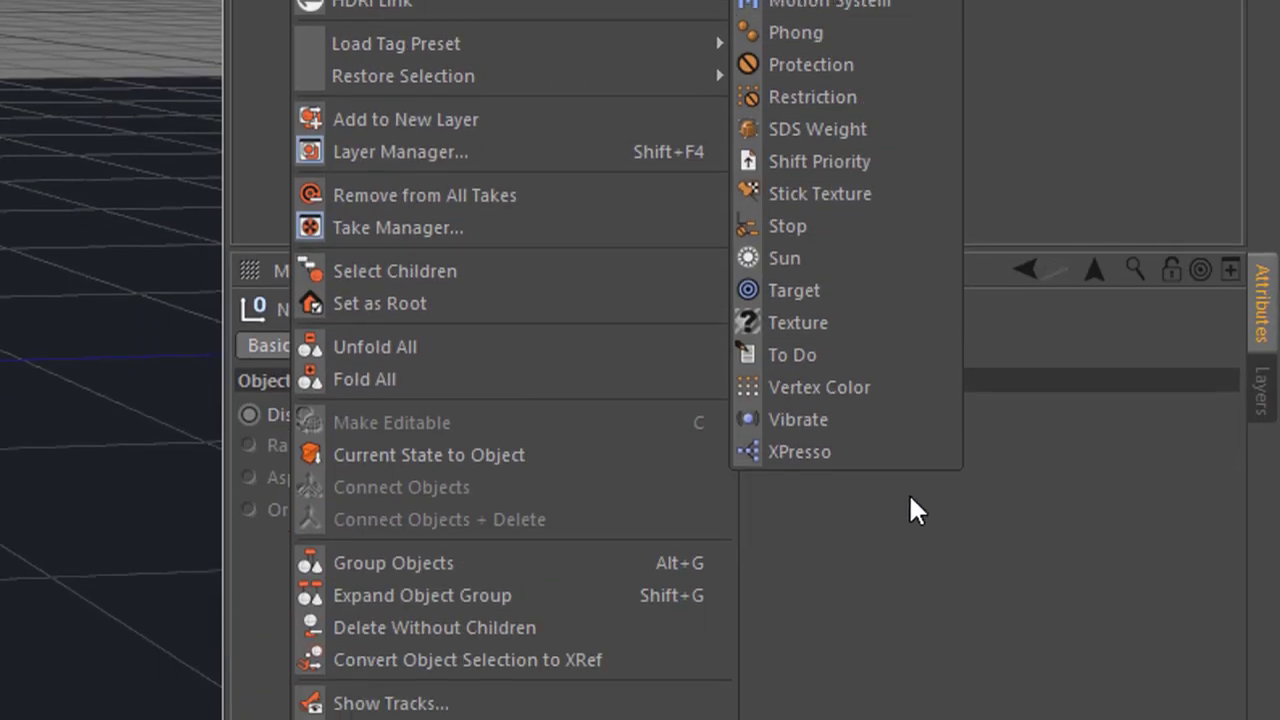
left_click(846, 446)
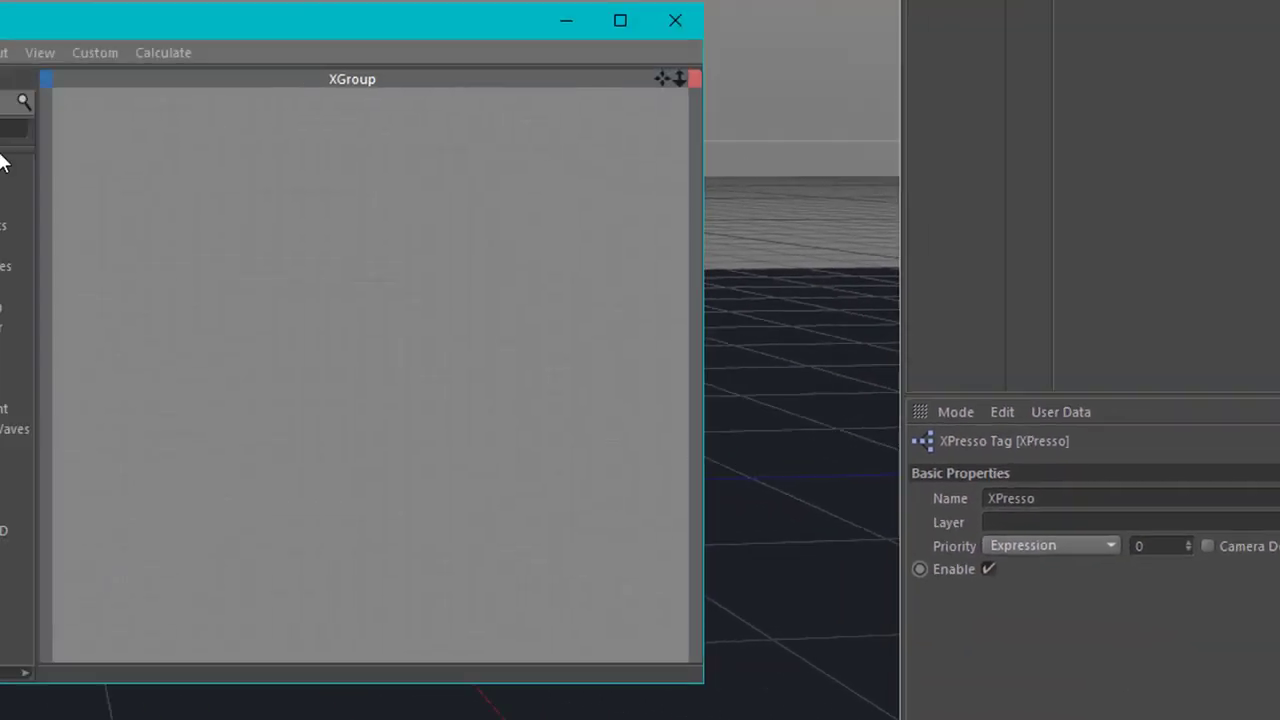
type("pb")
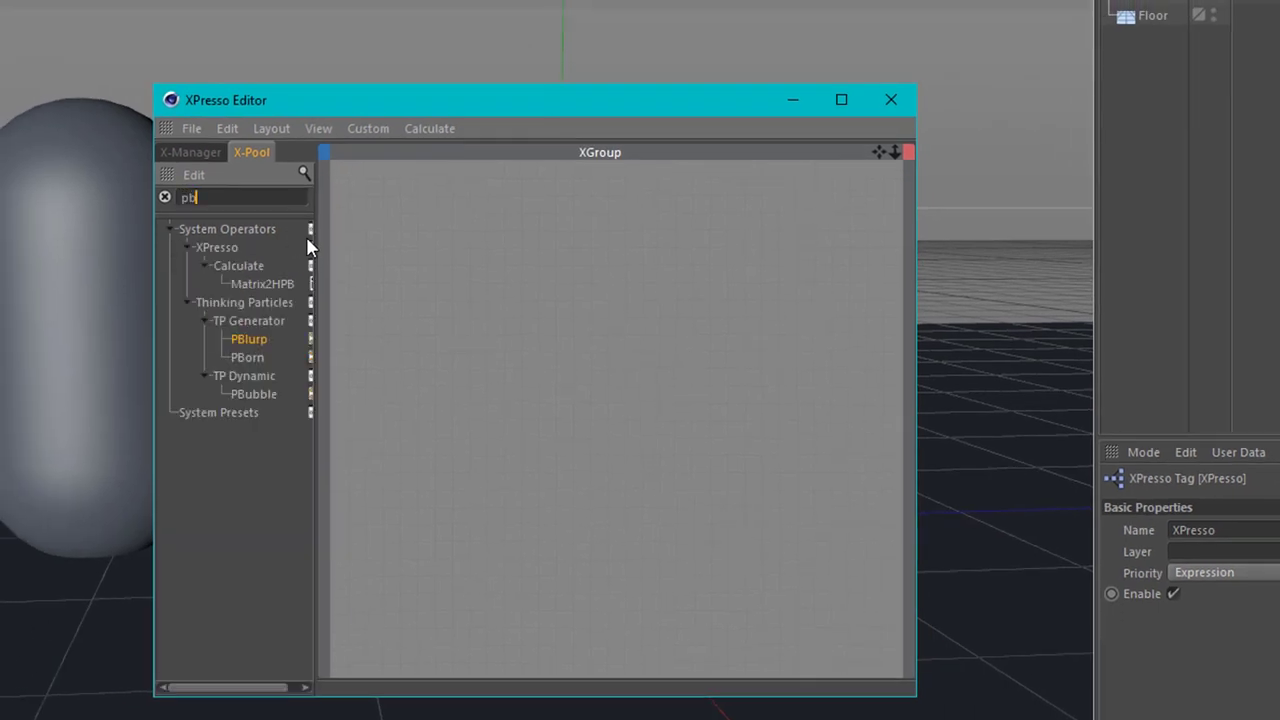
left_click_drag(255, 340, 624, 284)
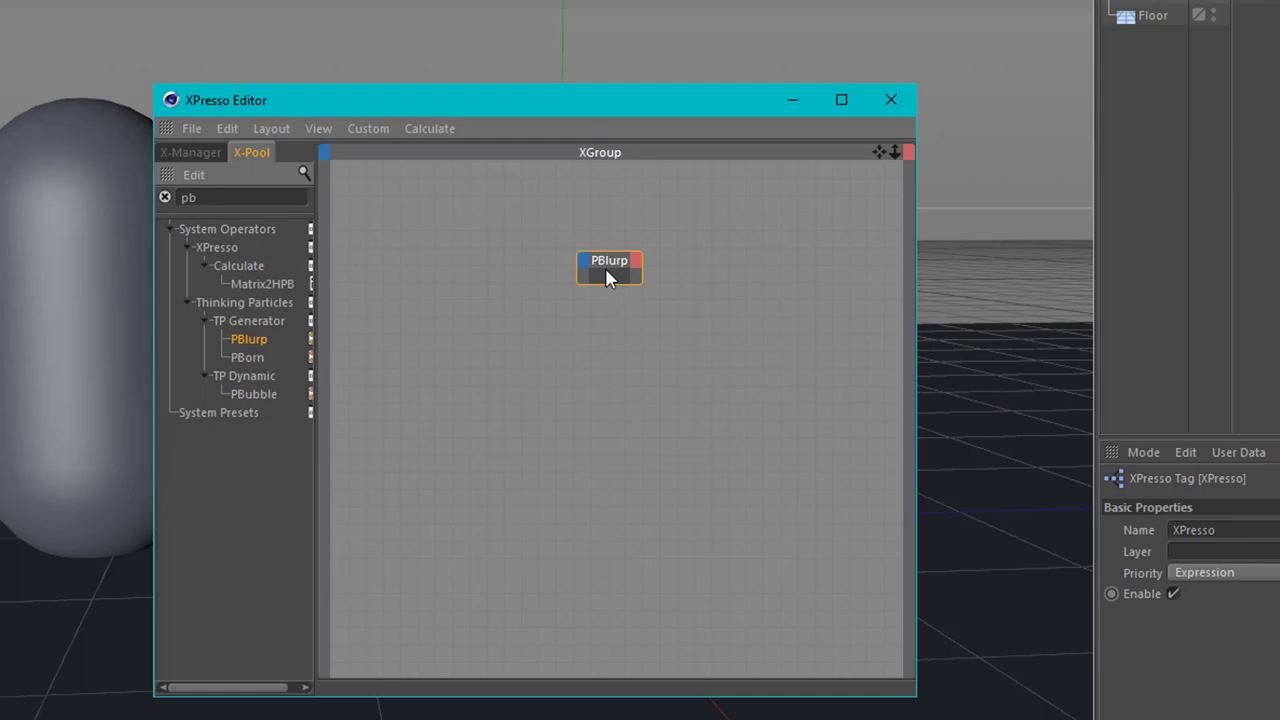
left_click(607, 277)
left_click_drag(697, 101, 804, 52)
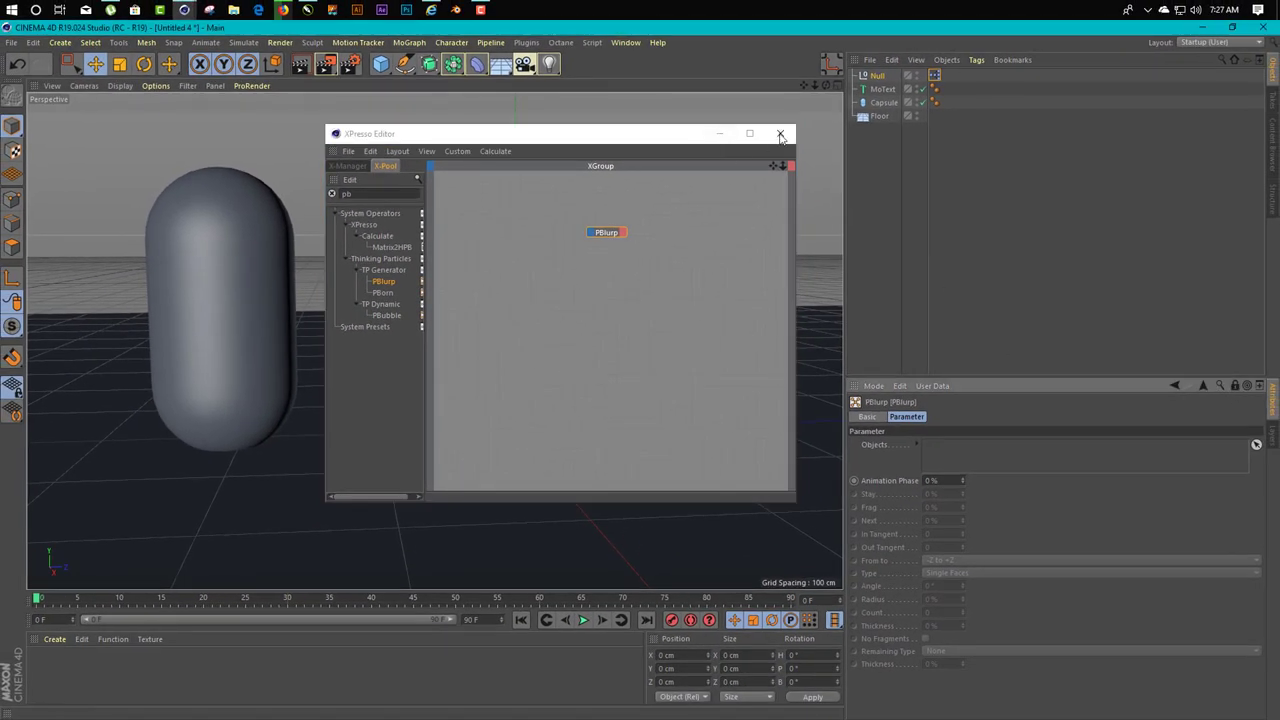
- Close the XPresso editor and make the letter A editable, undoing a first attempt
left_click(780, 134)
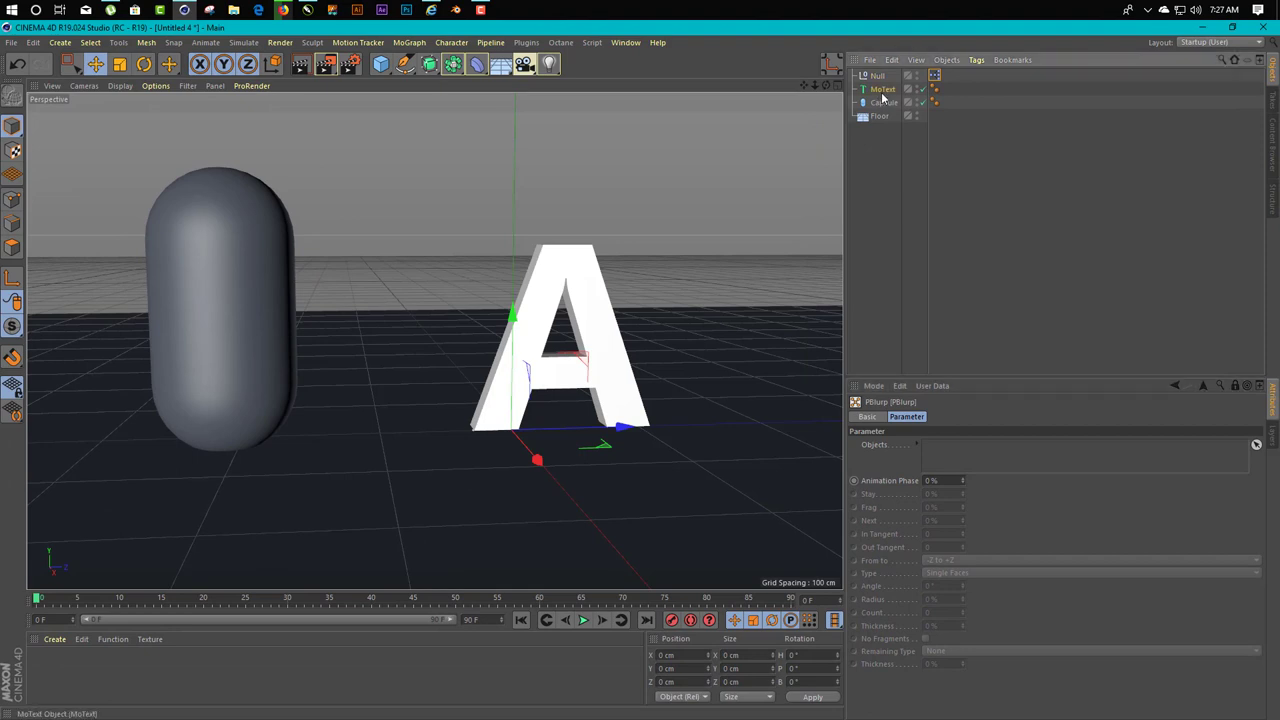
left_click(884, 94)
left_click(888, 96)
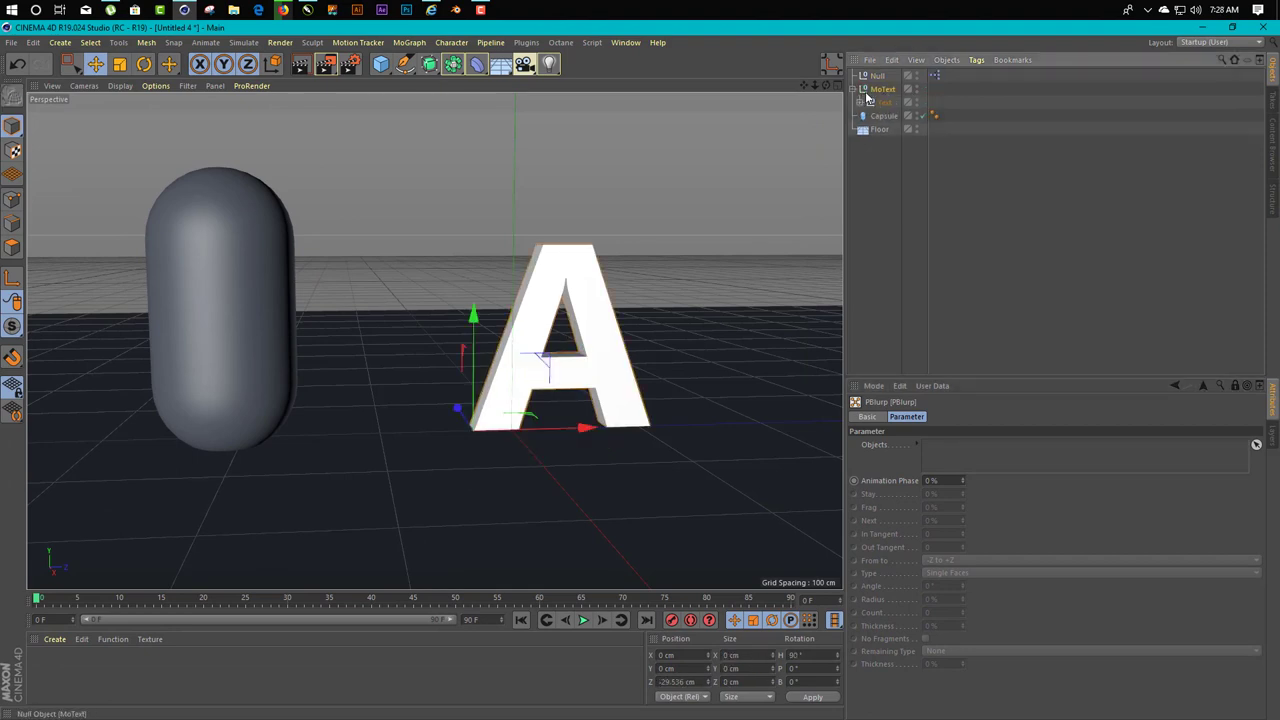
key("ctrl+z")
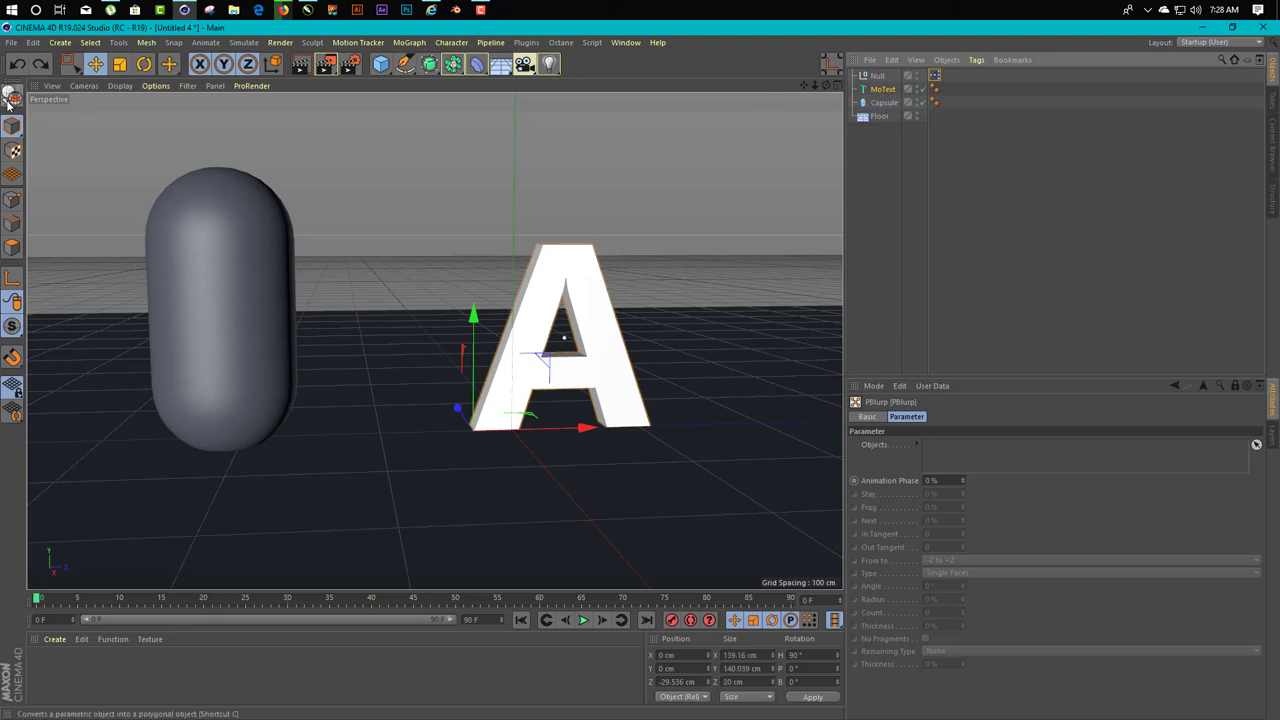
left_click(10, 100)
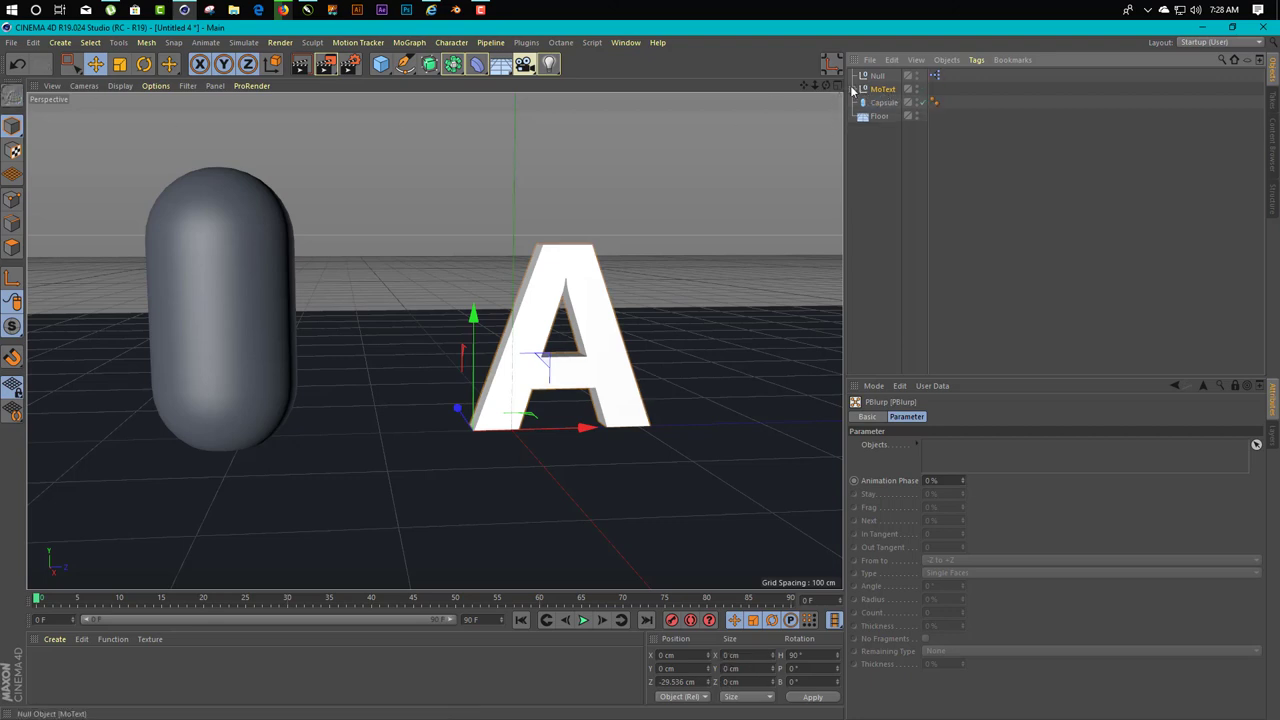
- Move the extruded A out of the MoText hierarchy to the root and delete the leftover MoText
left_click(860, 102)
left_click(867, 115)
left_click(874, 128)
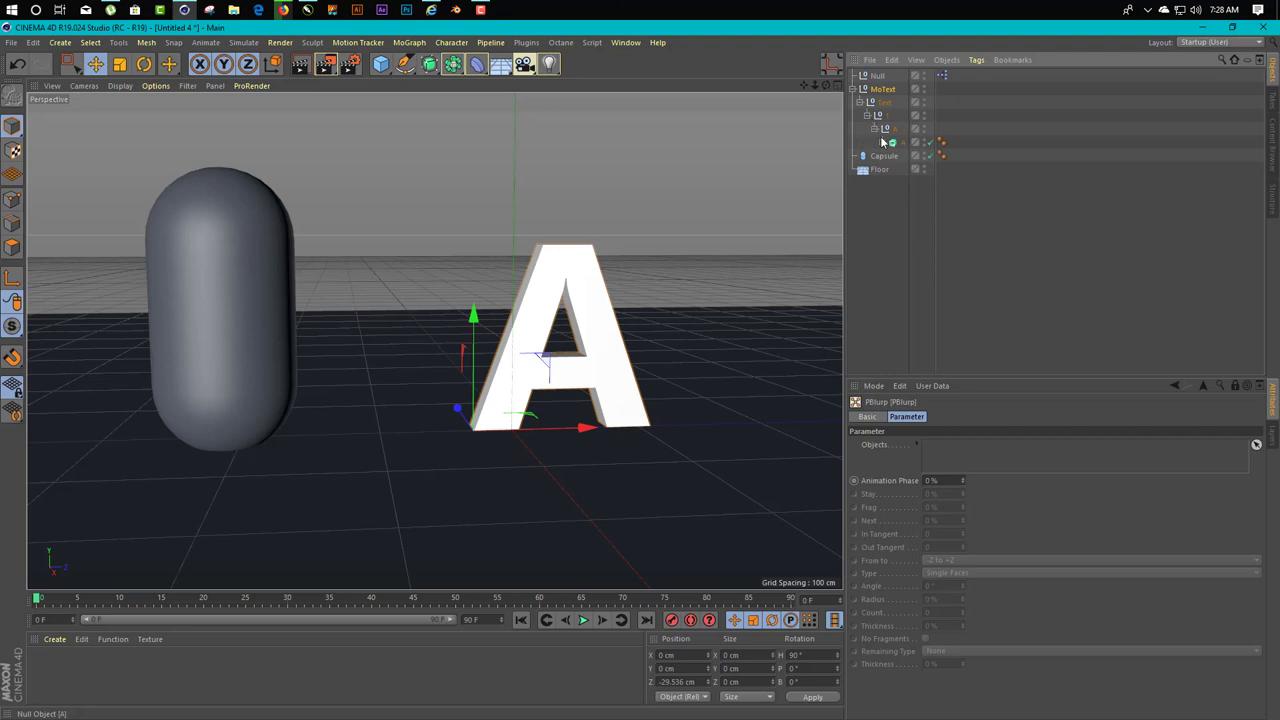
left_click(893, 145)
left_click_drag(884, 214, 882, 190)
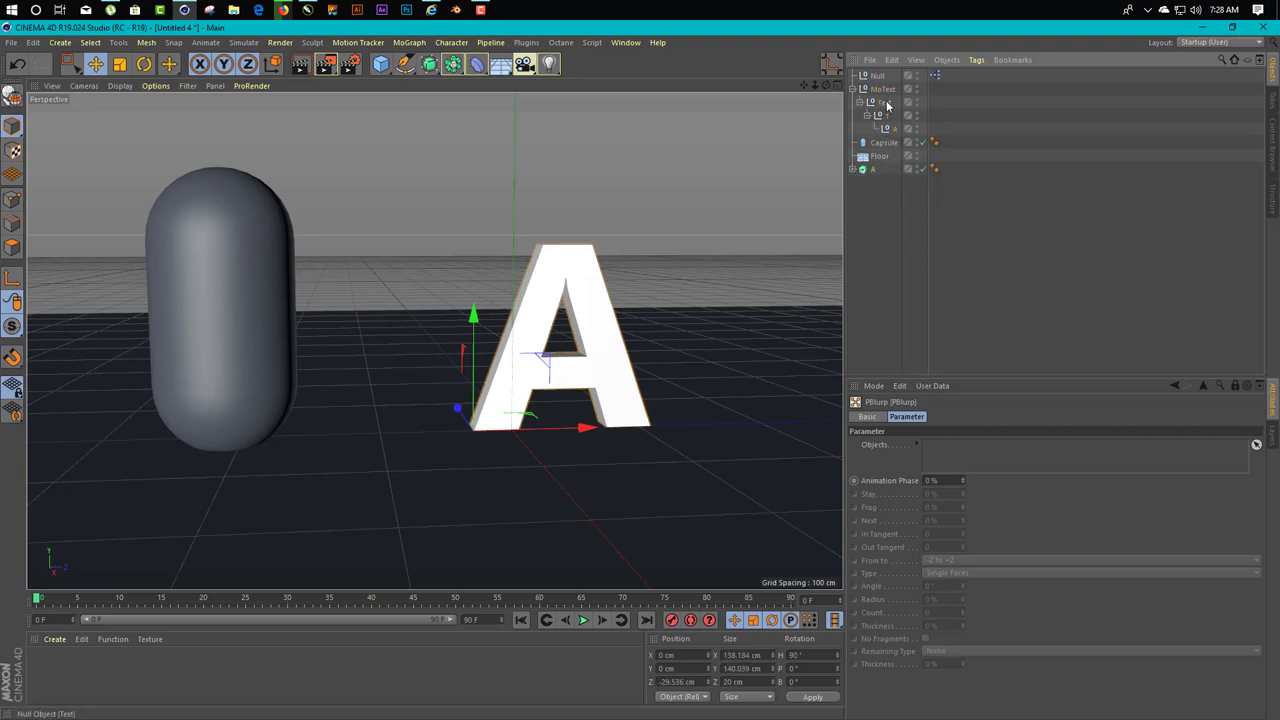
left_click(882, 88)
key("Delete")
double_click(866, 117)
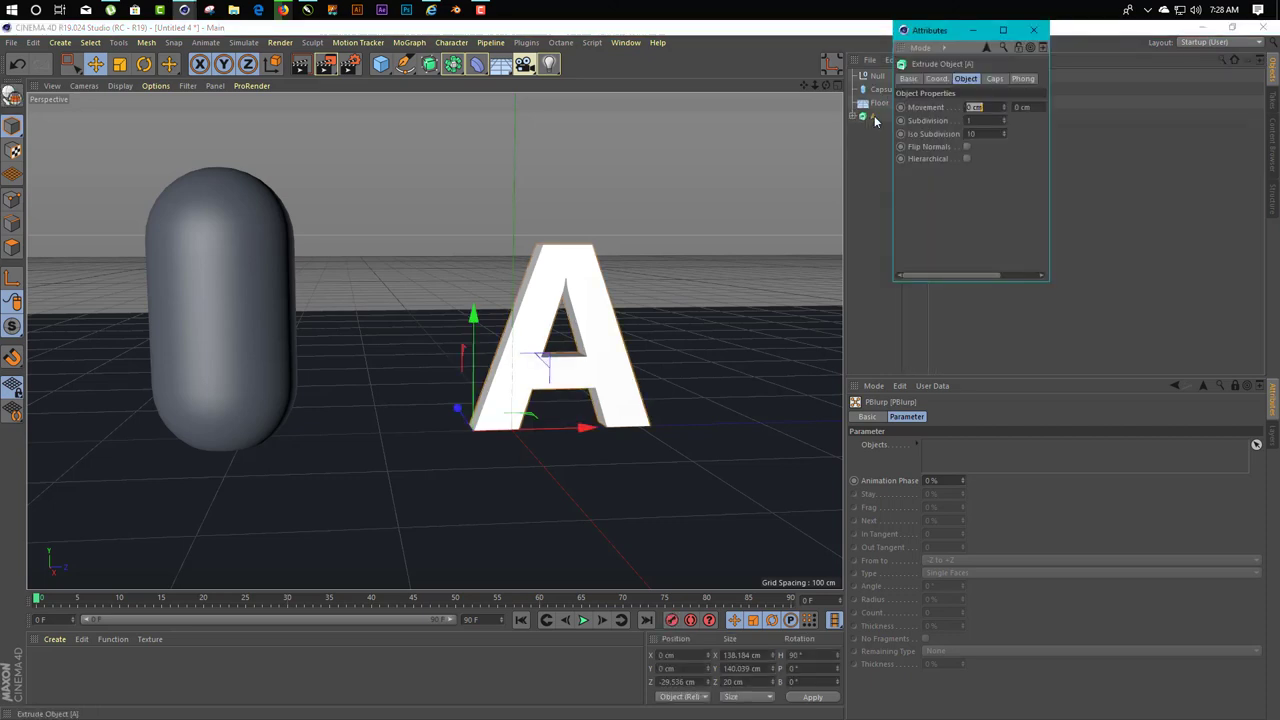
left_click(1033, 34)
- Make A editable, join it and its caps with Connect Objects + Delete into A.1, and place Capsule below it
key("c")
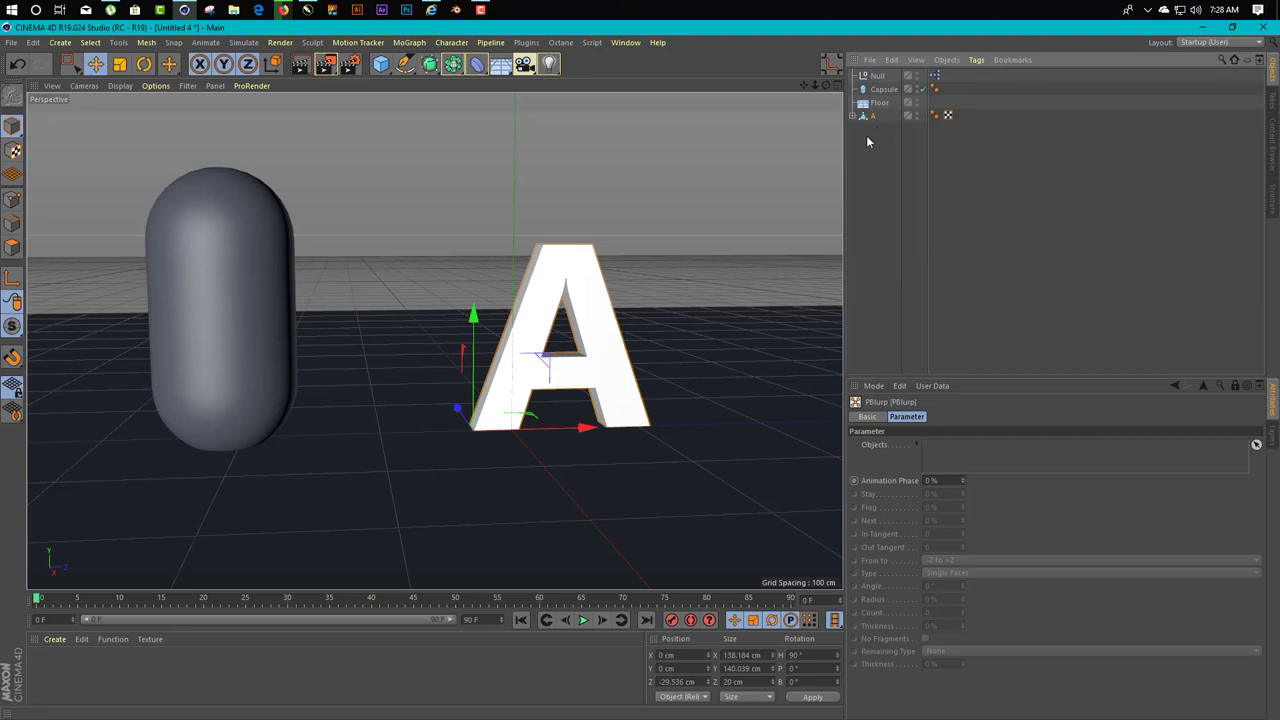
right_click(869, 117)
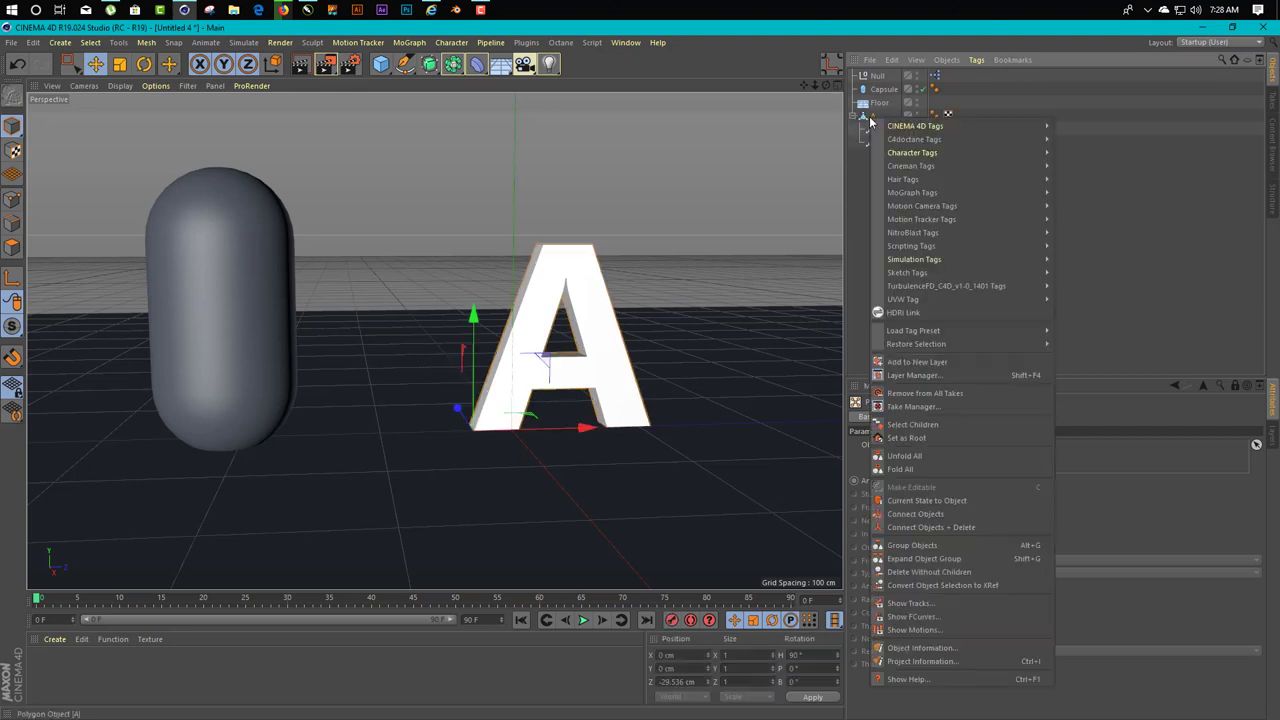
left_click(968, 528)
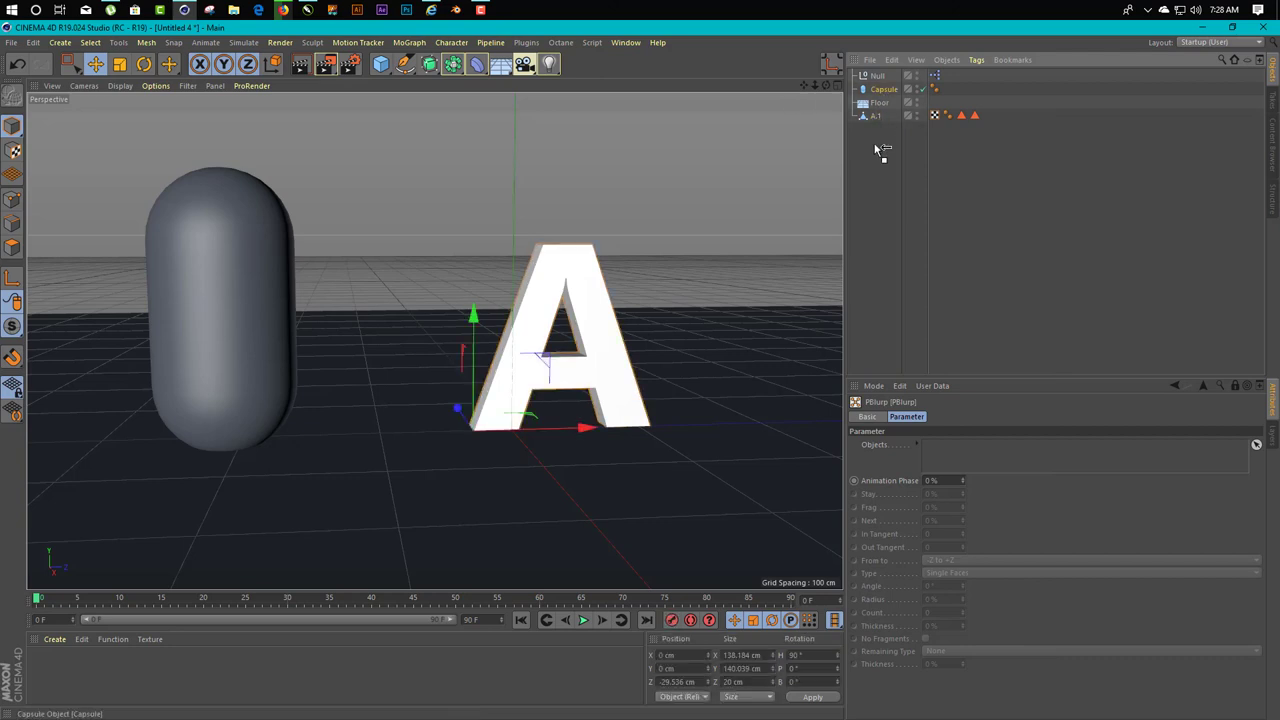
left_click_drag(881, 149, 876, 116)
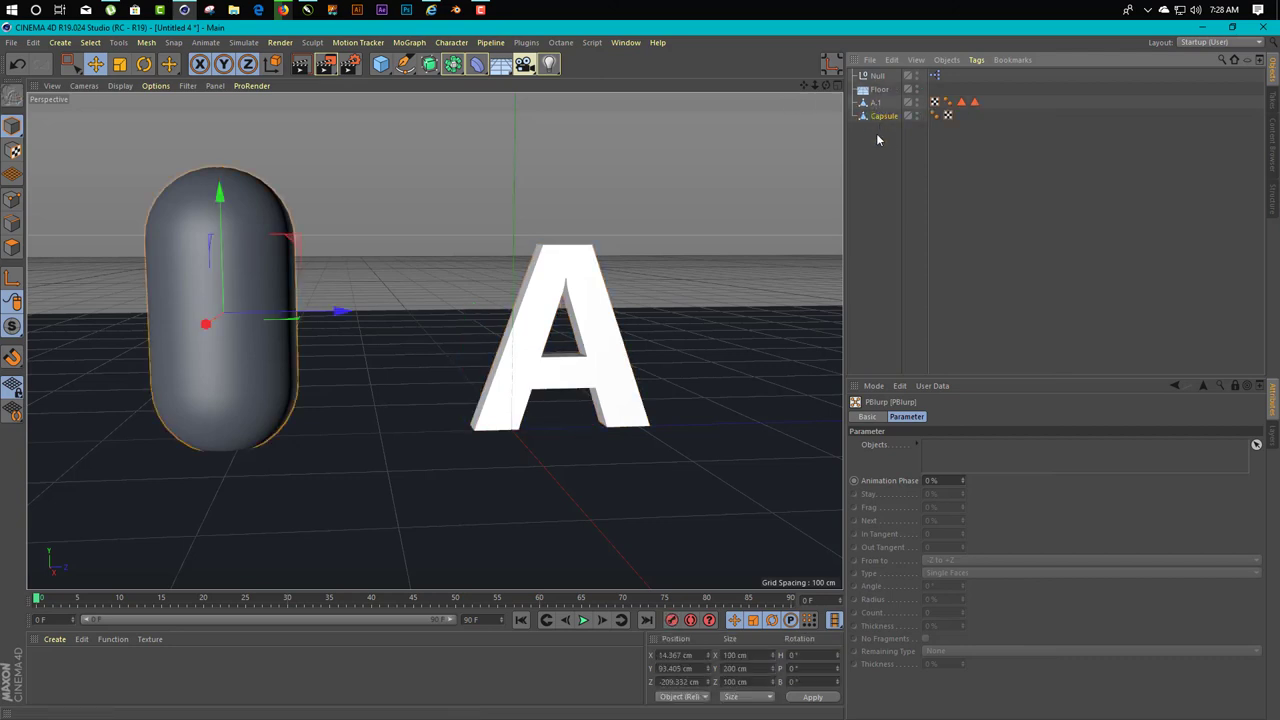
left_click(876, 133)
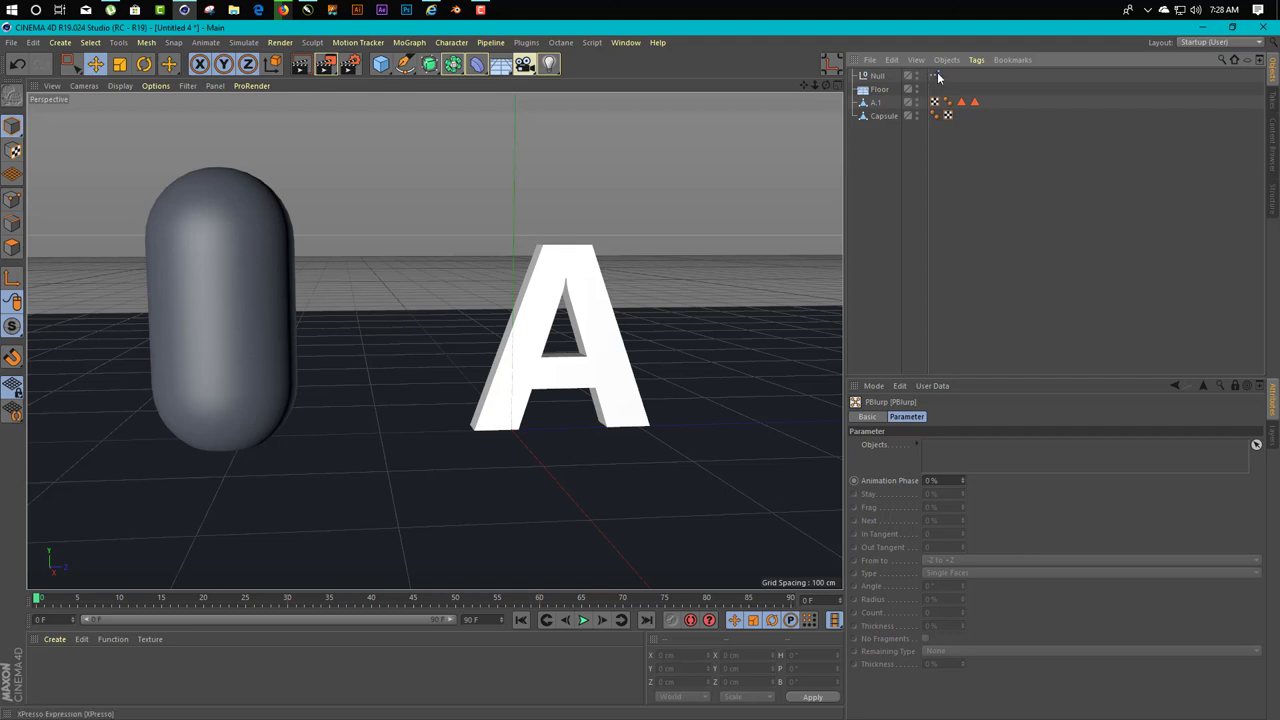
left_click(871, 105)
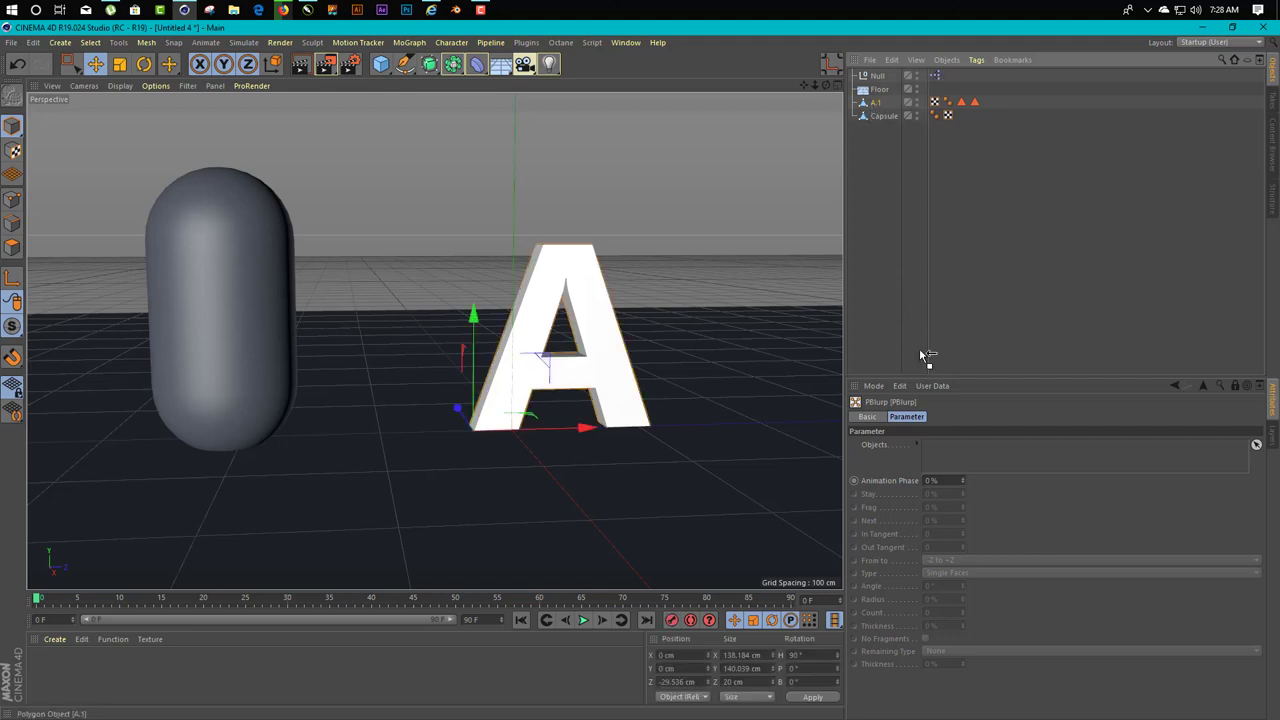
- Drag A.1 and Capsule into the PBlurp node's Objects list
left_click_drag(975, 449, 972, 447)
left_click_drag(878, 116, 882, 234)
left_click_drag(933, 468, 903, 466)
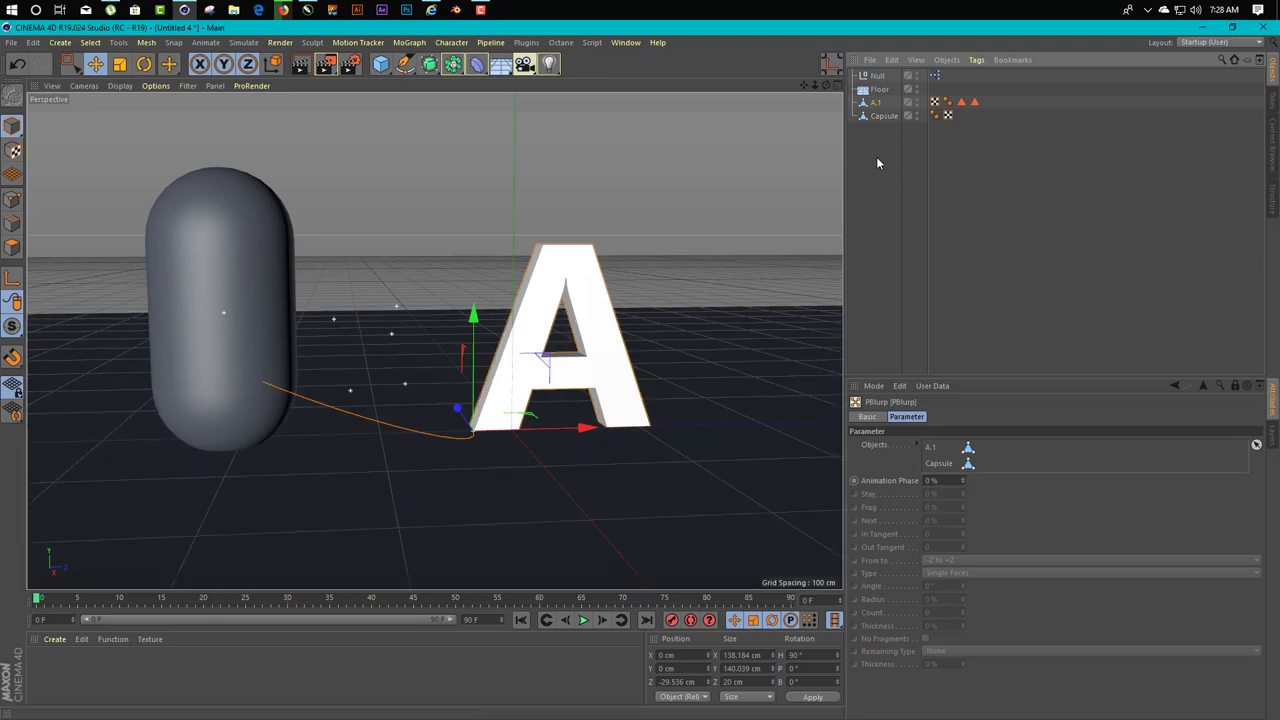
left_click(884, 116, "ctrl")
left_click(243, 42)
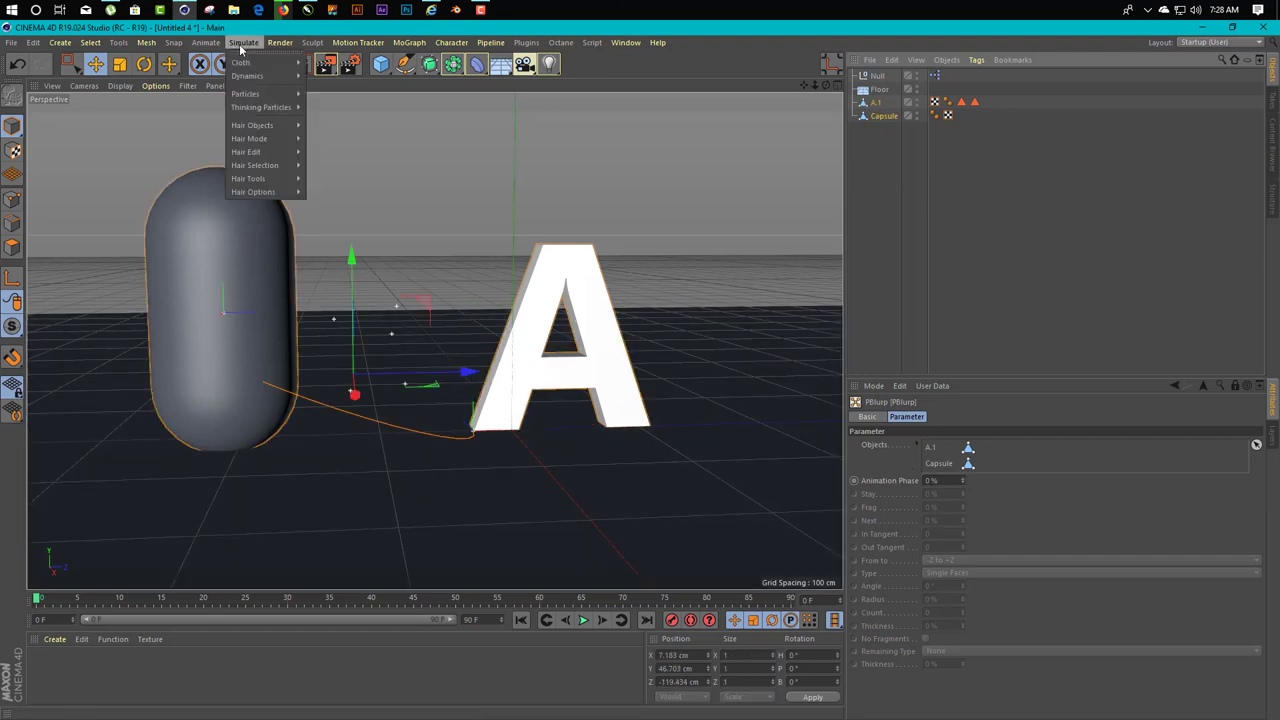
mouse_move(261, 107)
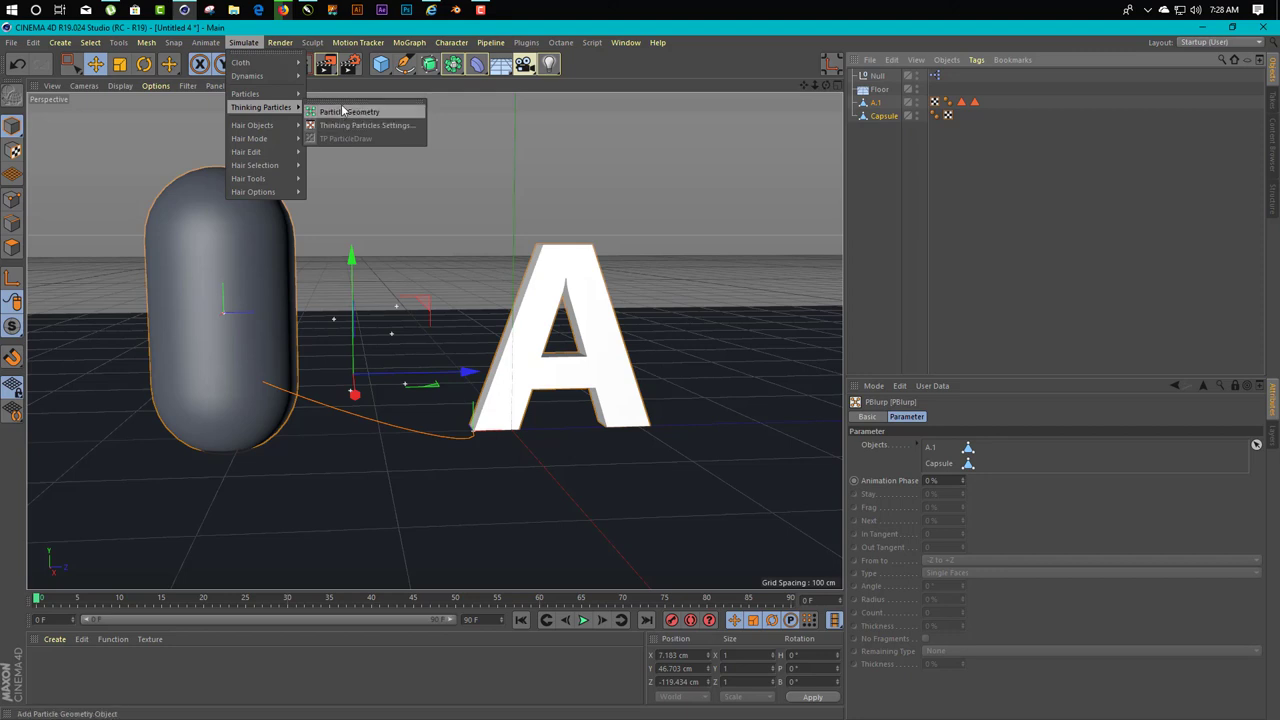
- Add a Thinking Particles Particle Geometry object and make A.1 and Capsule its children
left_click(343, 111)
left_click(868, 118)
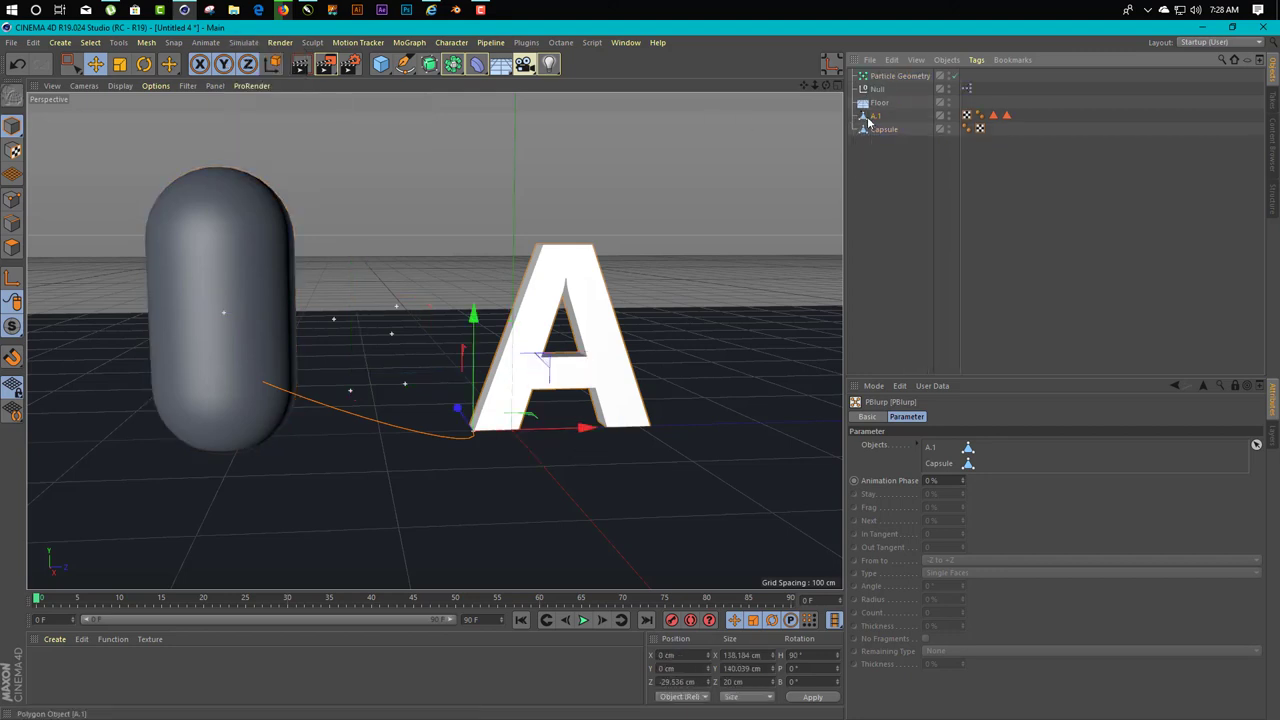
left_click(868, 156)
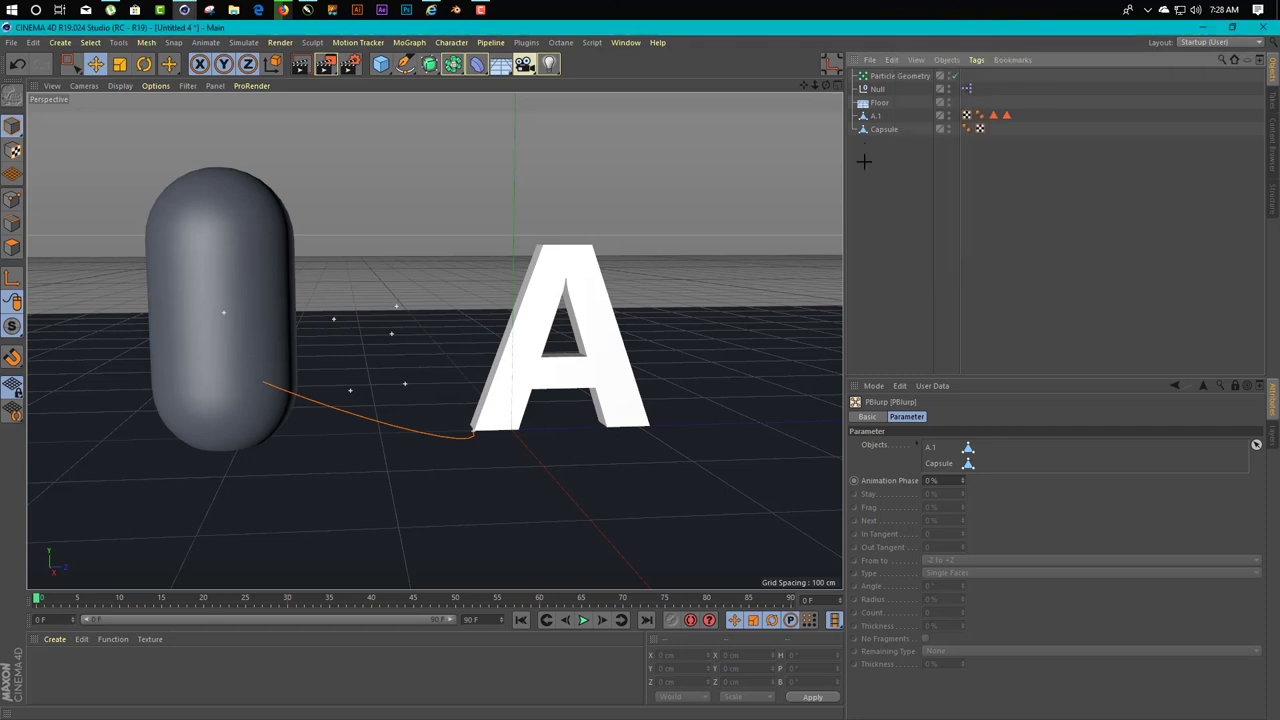
left_click_drag(875, 114, 877, 122)
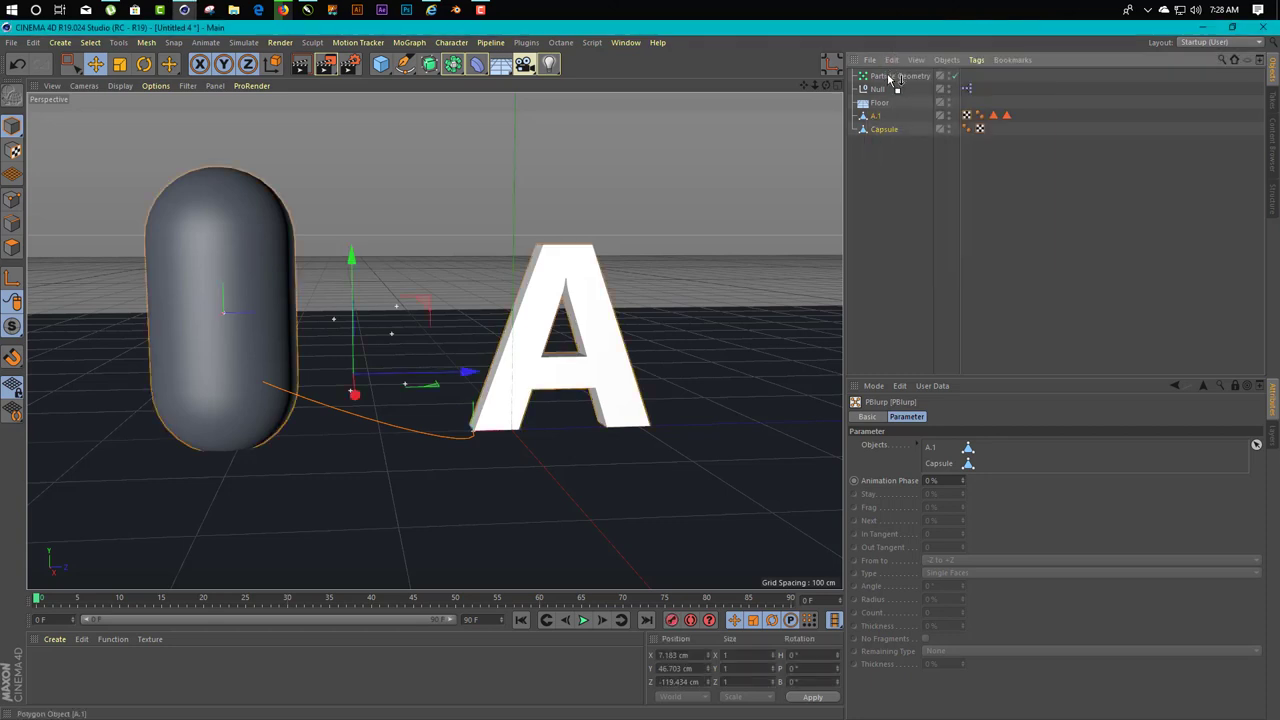
left_click_drag(890, 78, 892, 80)
left_click(875, 90)
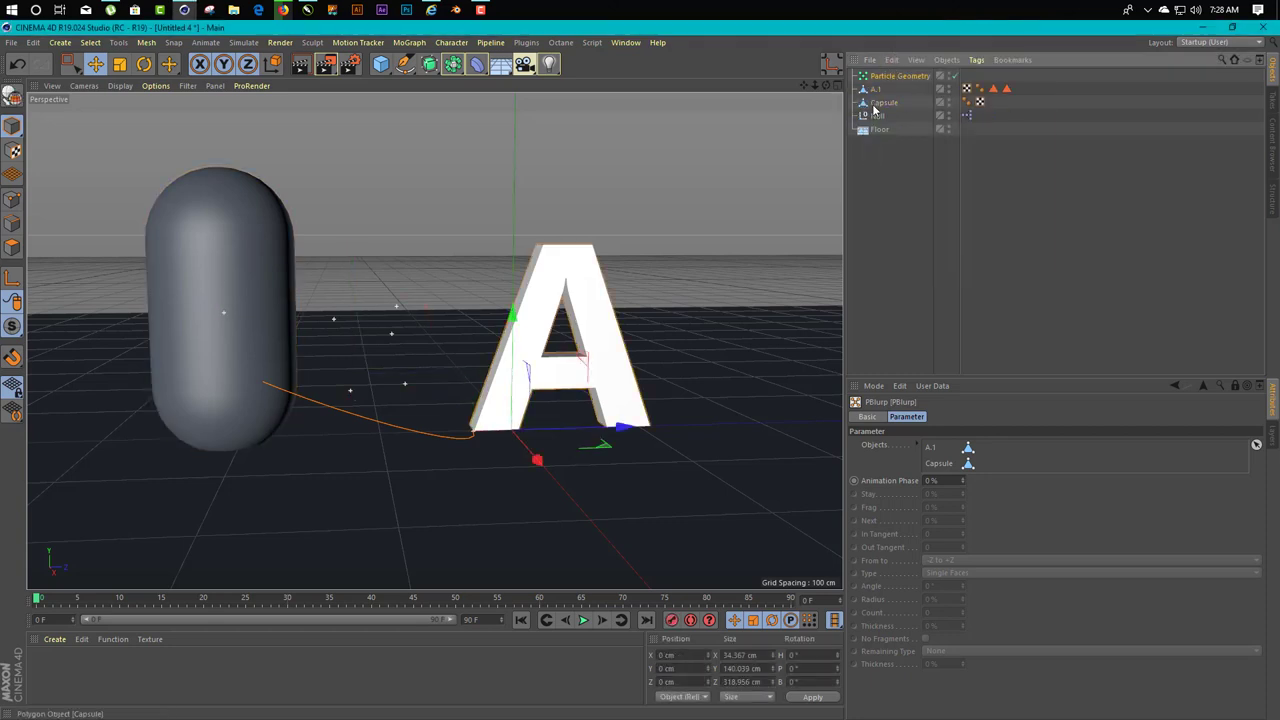
left_click(875, 103)
left_click(869, 91)
left_click(875, 92, "ctrl")
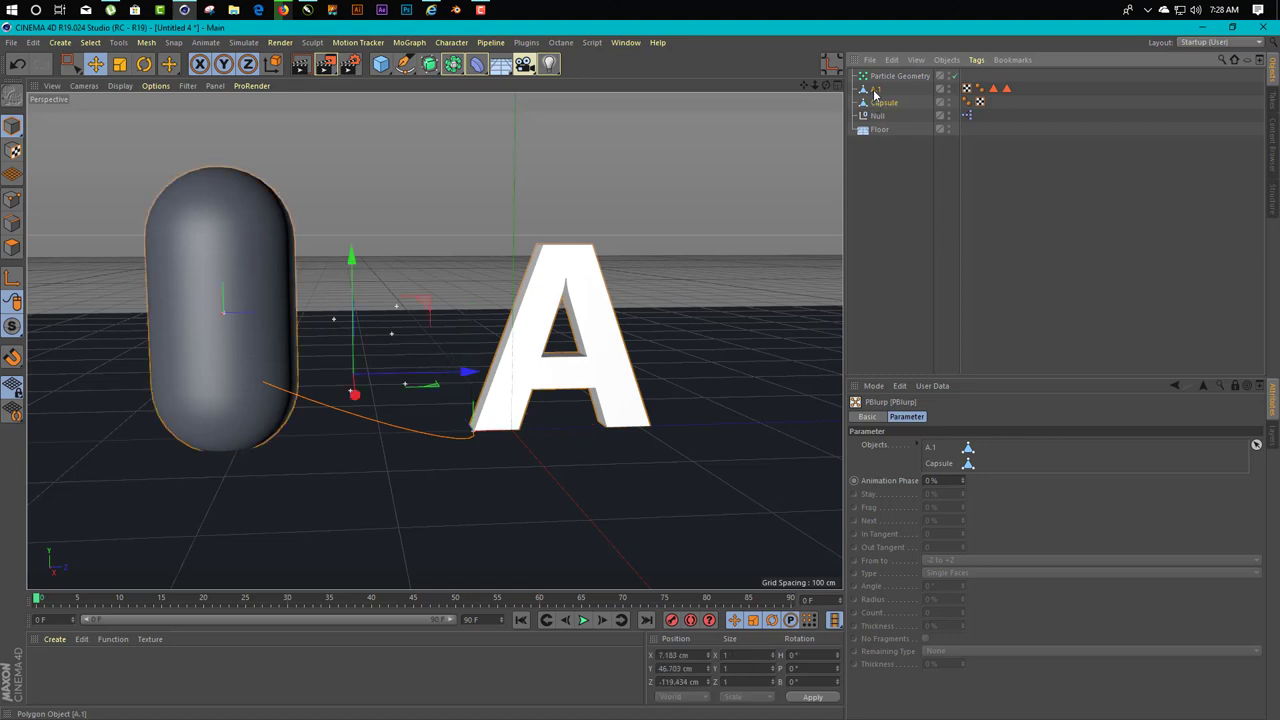
left_click_drag(888, 82, 889, 80)
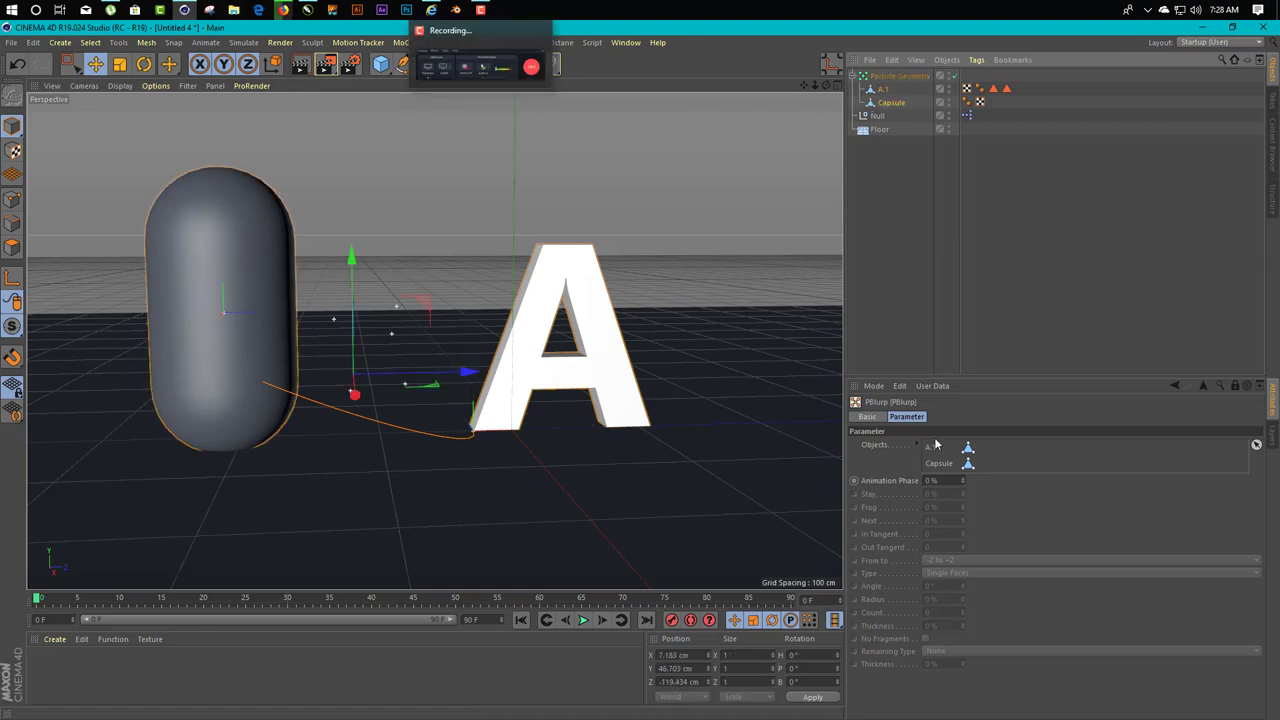
left_click(883, 246)
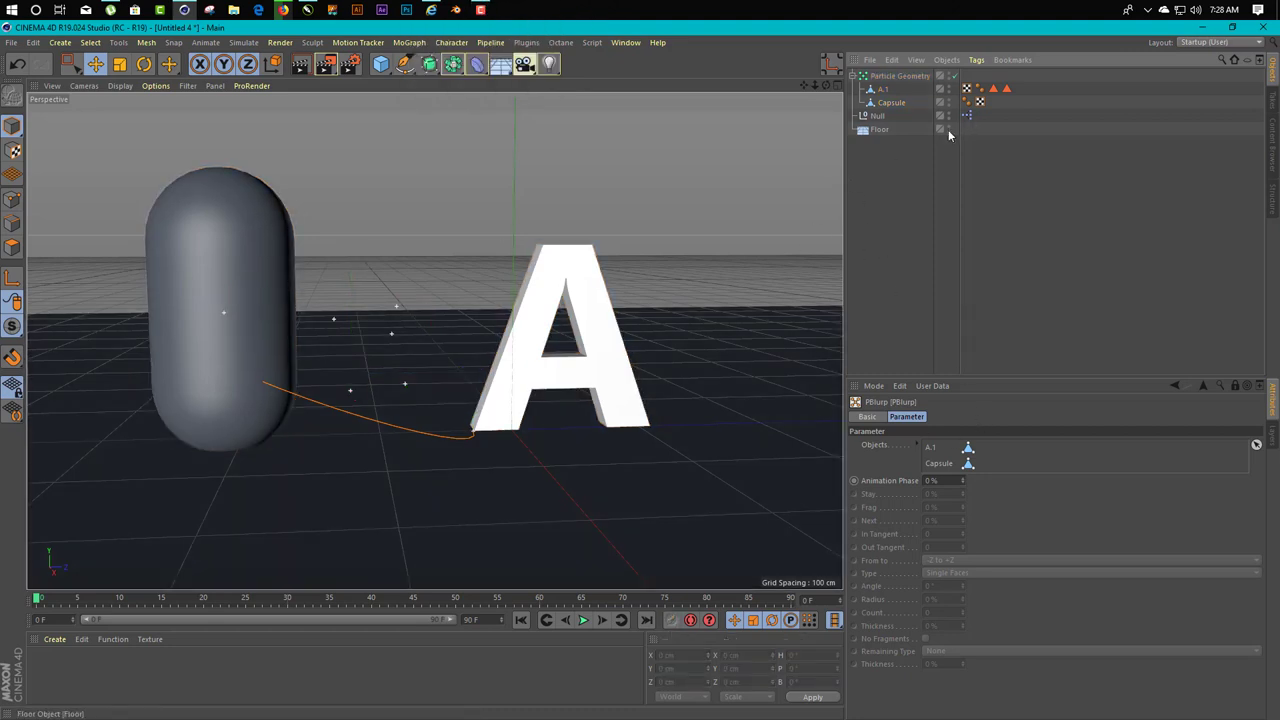
- Set a frame-0 keyframe for the PBlurp Animation Phase at 0%
left_click(948, 480)
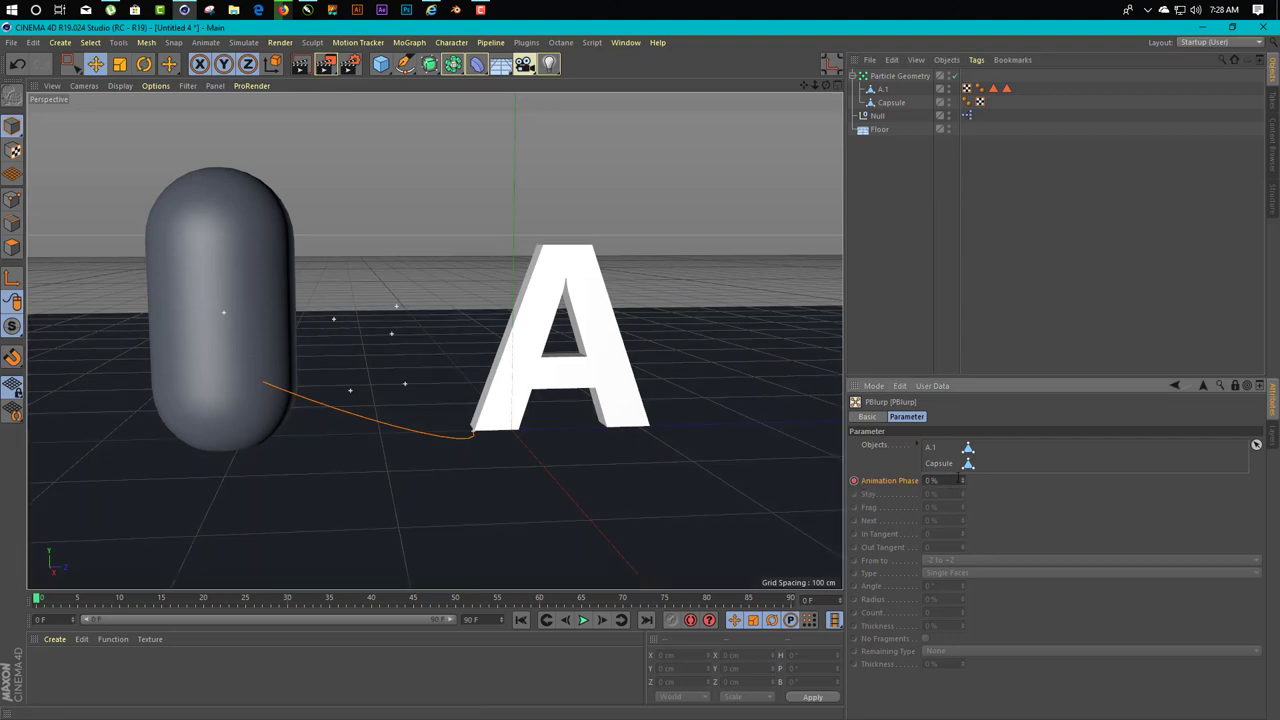
left_click(854, 481)
double_click(966, 115)
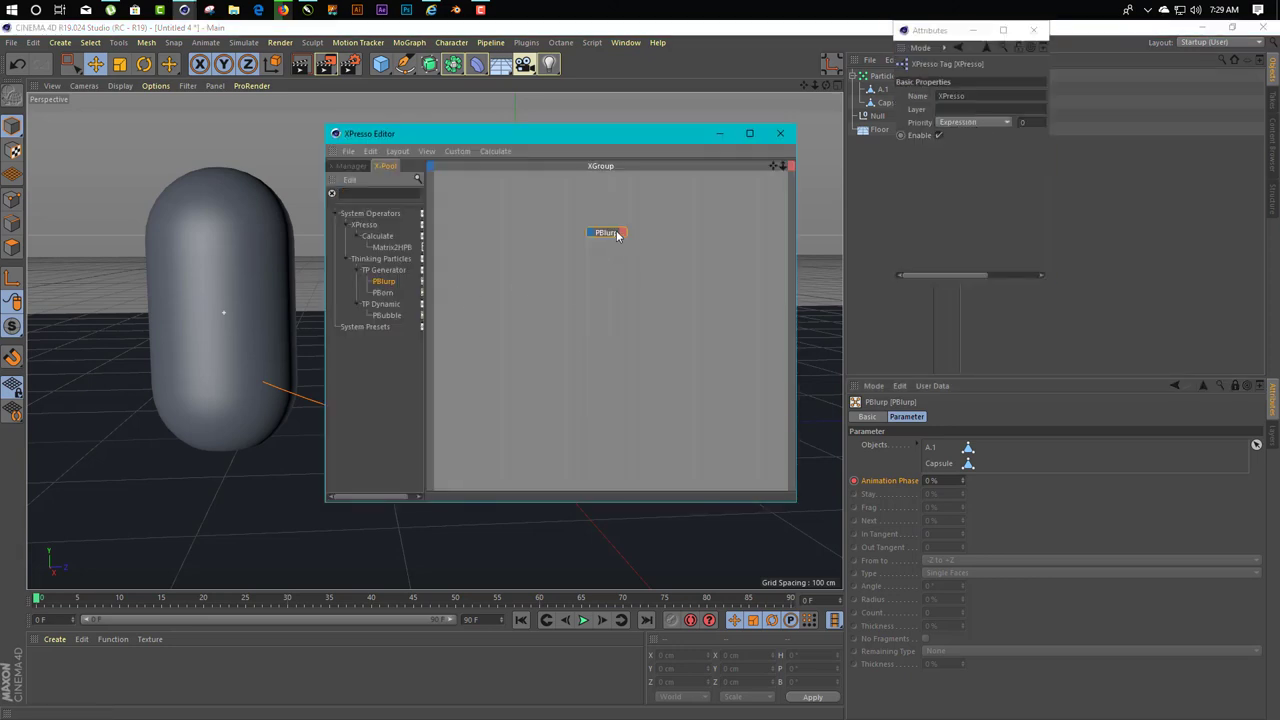
left_click(1033, 30)
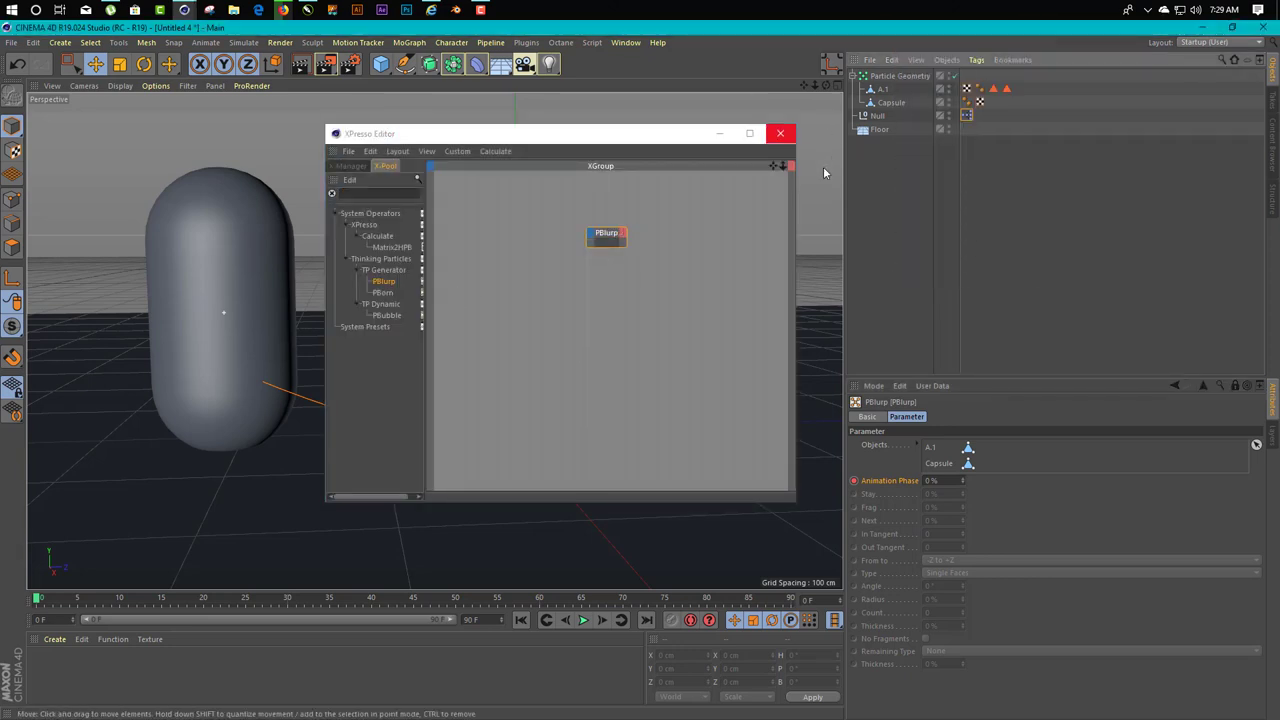
left_click(780, 133)
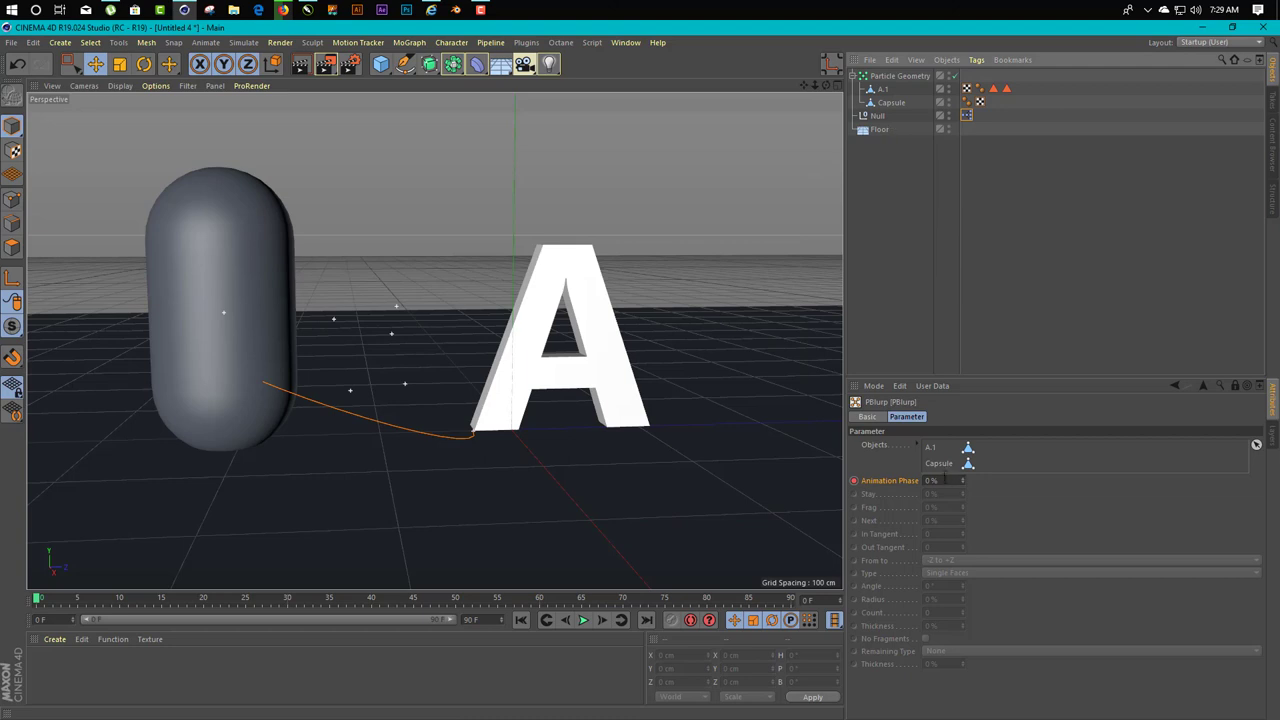
- Play back the morph animation, then stop and rewind to frame 0
left_click(935, 461)
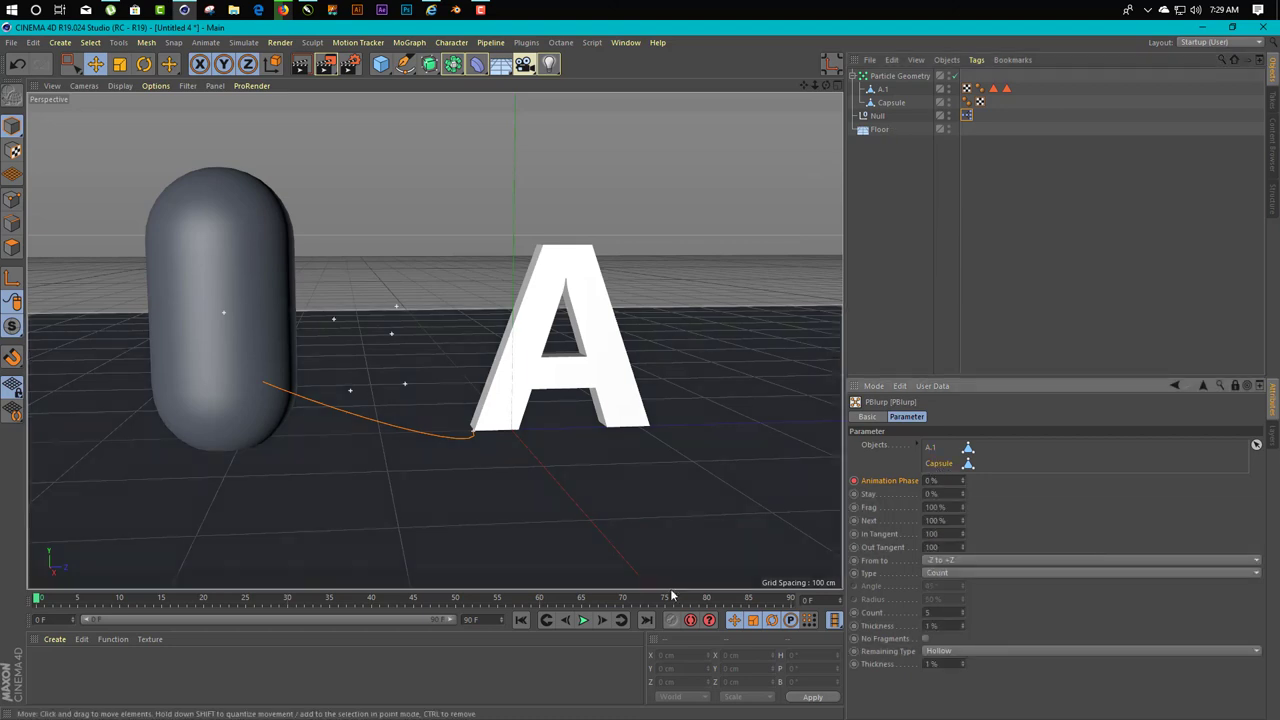
double_click(200, 360)
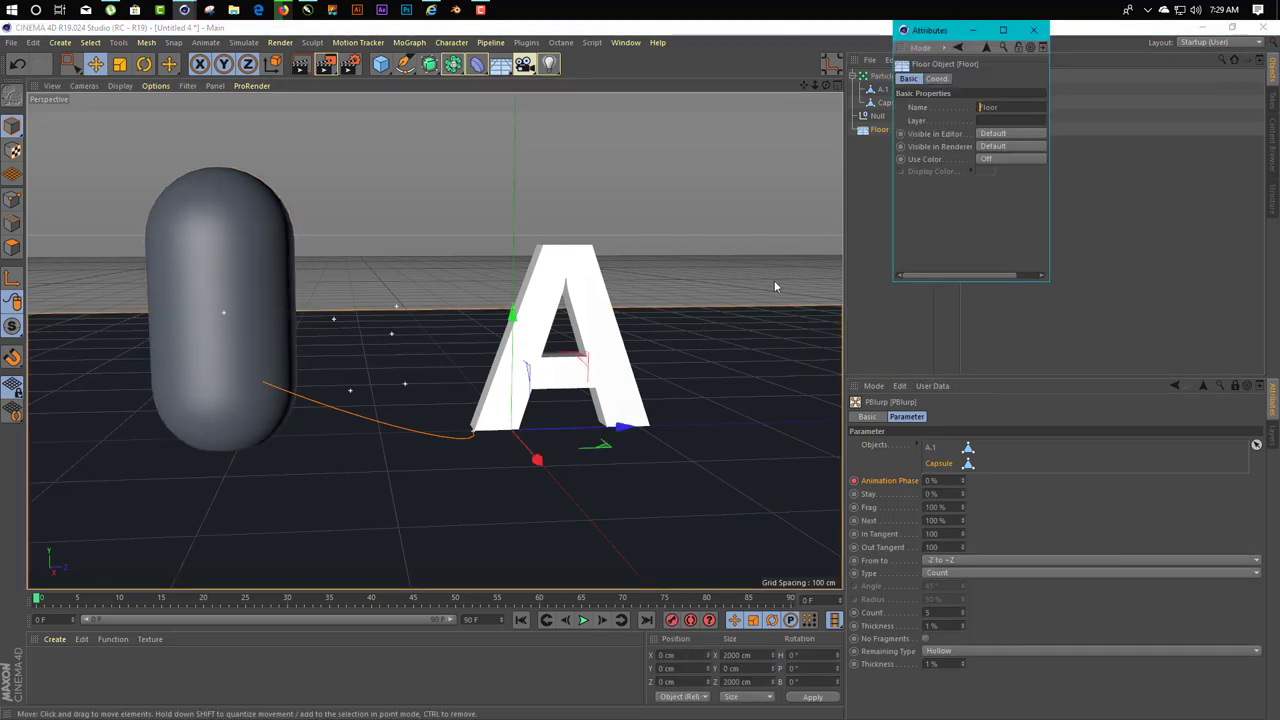
left_click(1035, 30)
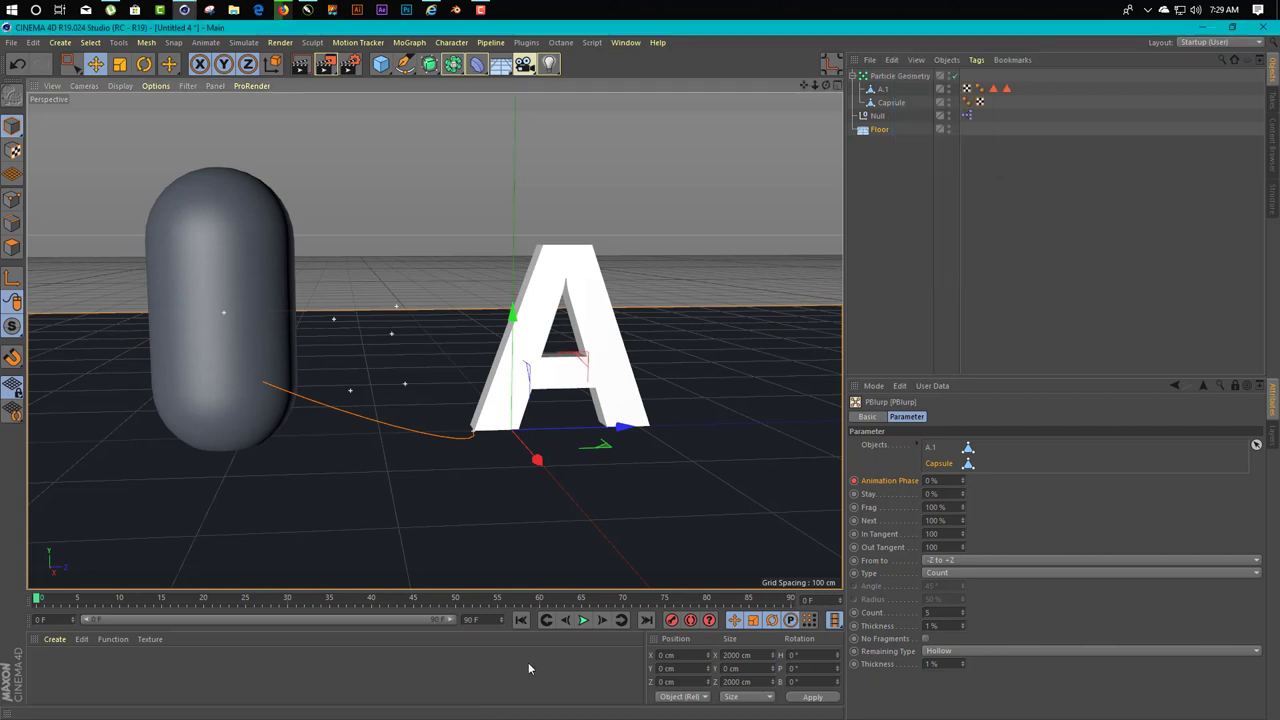
left_click(584, 621)
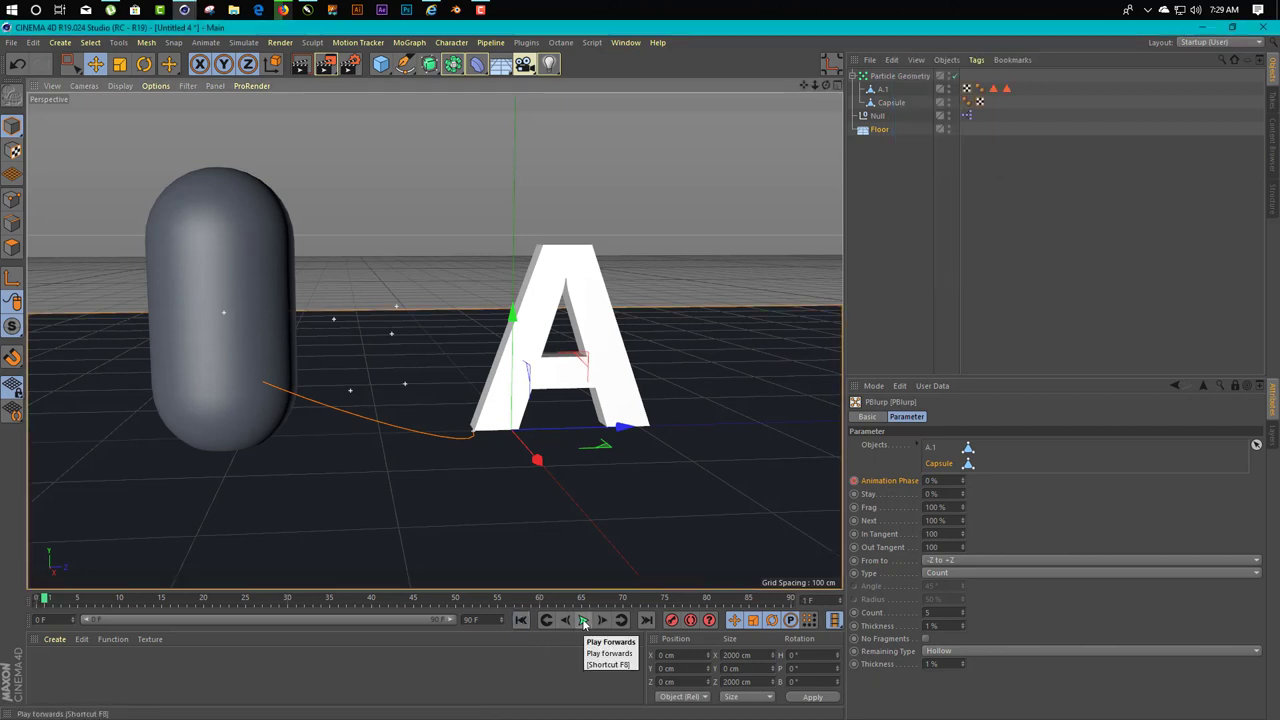
left_click(584, 621)
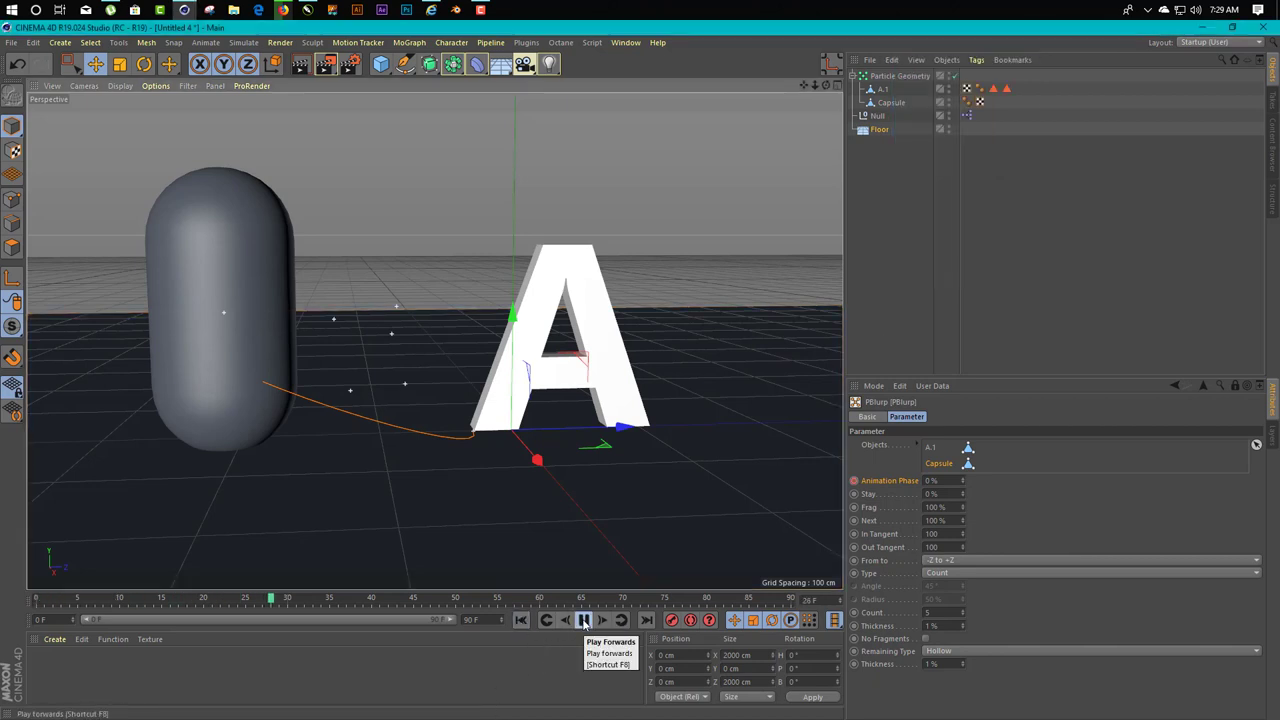
left_click(584, 621)
left_click(520, 620)
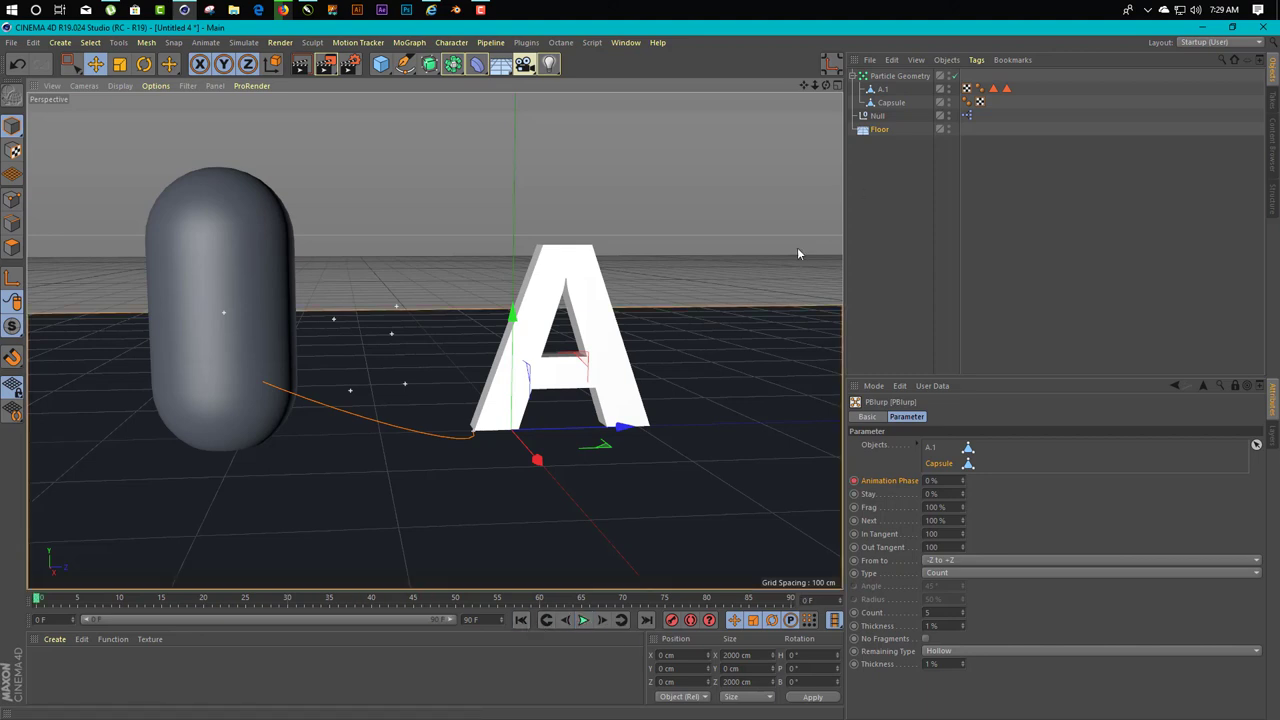
- Hide the capsule, go to frame 77, and begin entering Animation Phase 100
left_click(950, 101)
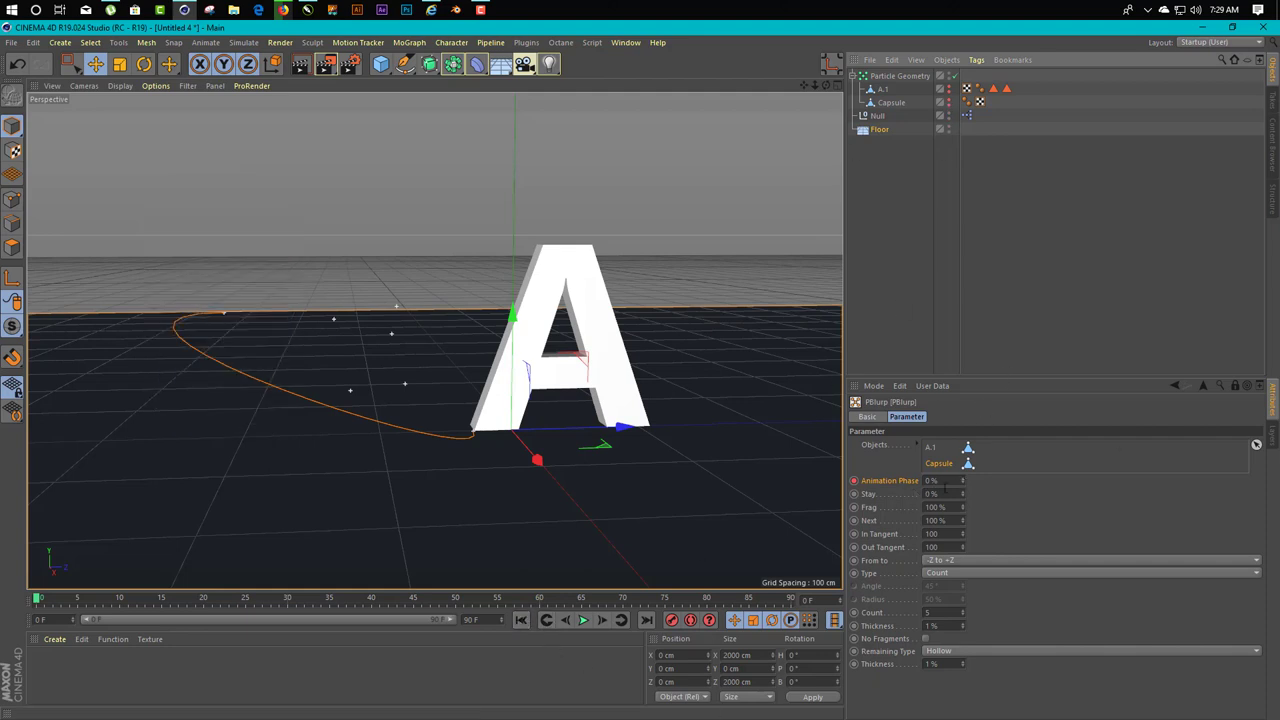
left_click(685, 601)
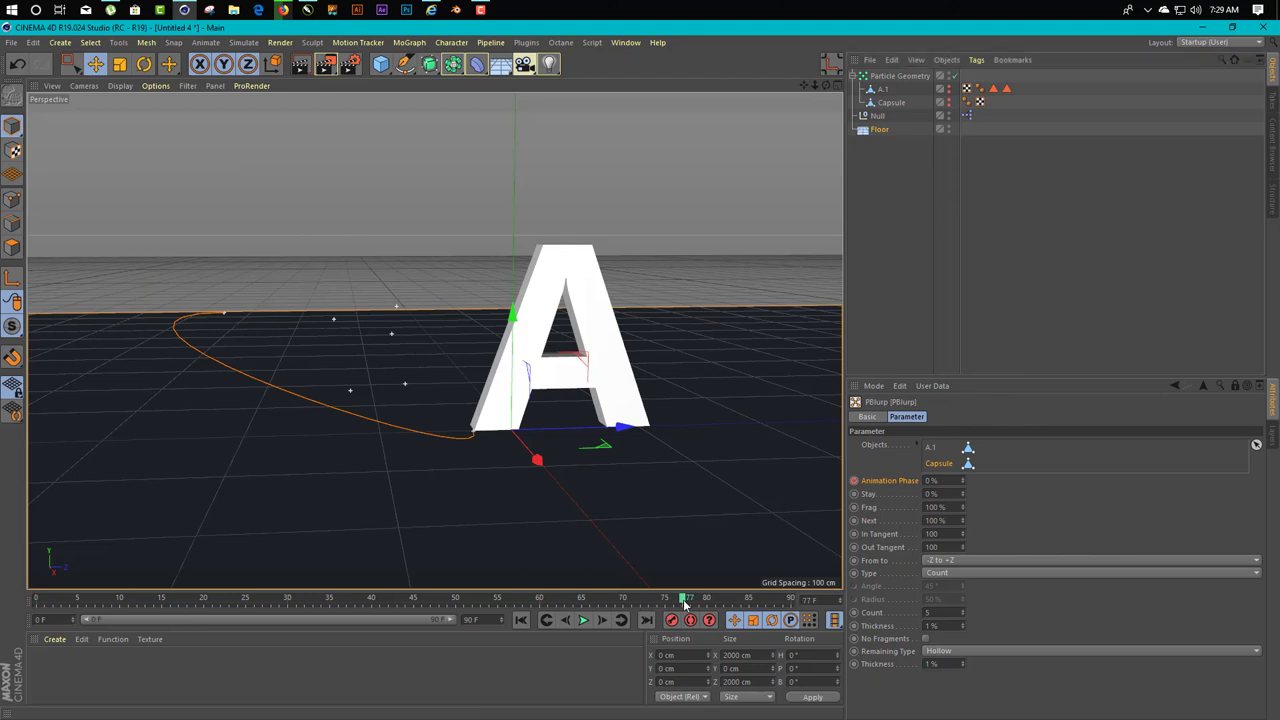
left_click(938, 480)
type("100")
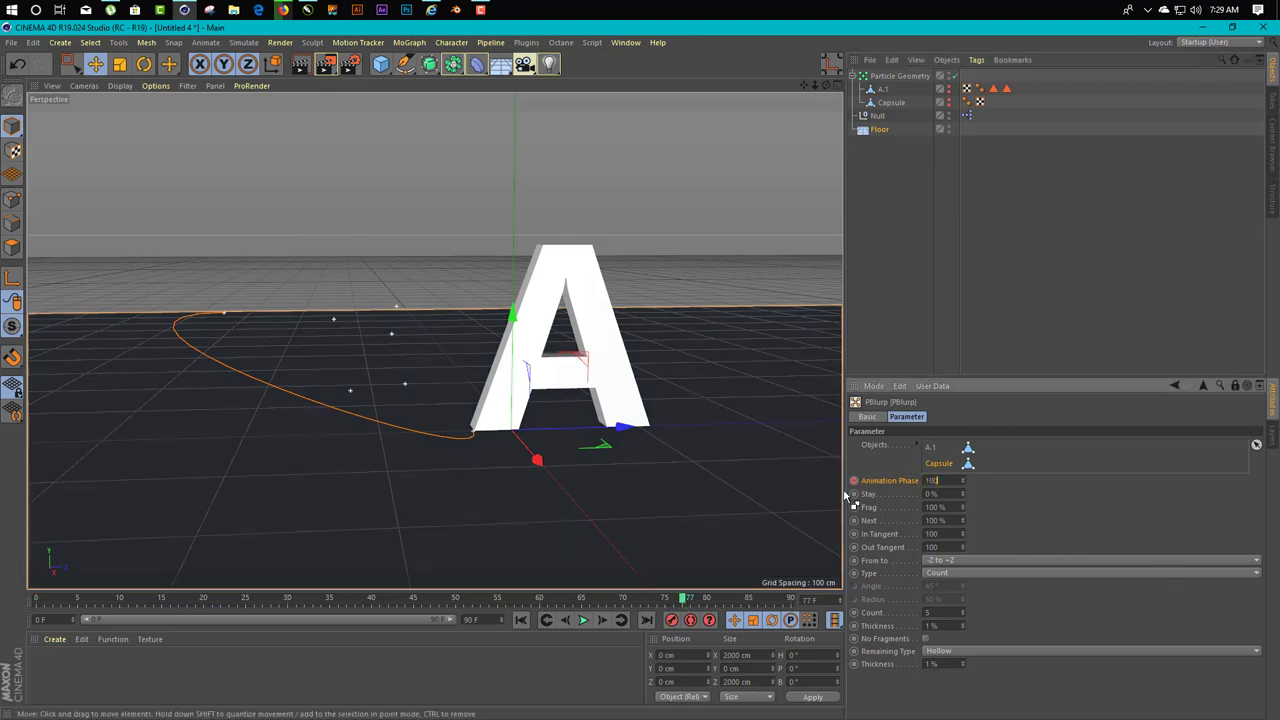
- Keyframe PBlurp Animation Phase 100 at frame 77, then play from frame 0 and stop around frame 30
key("Return")
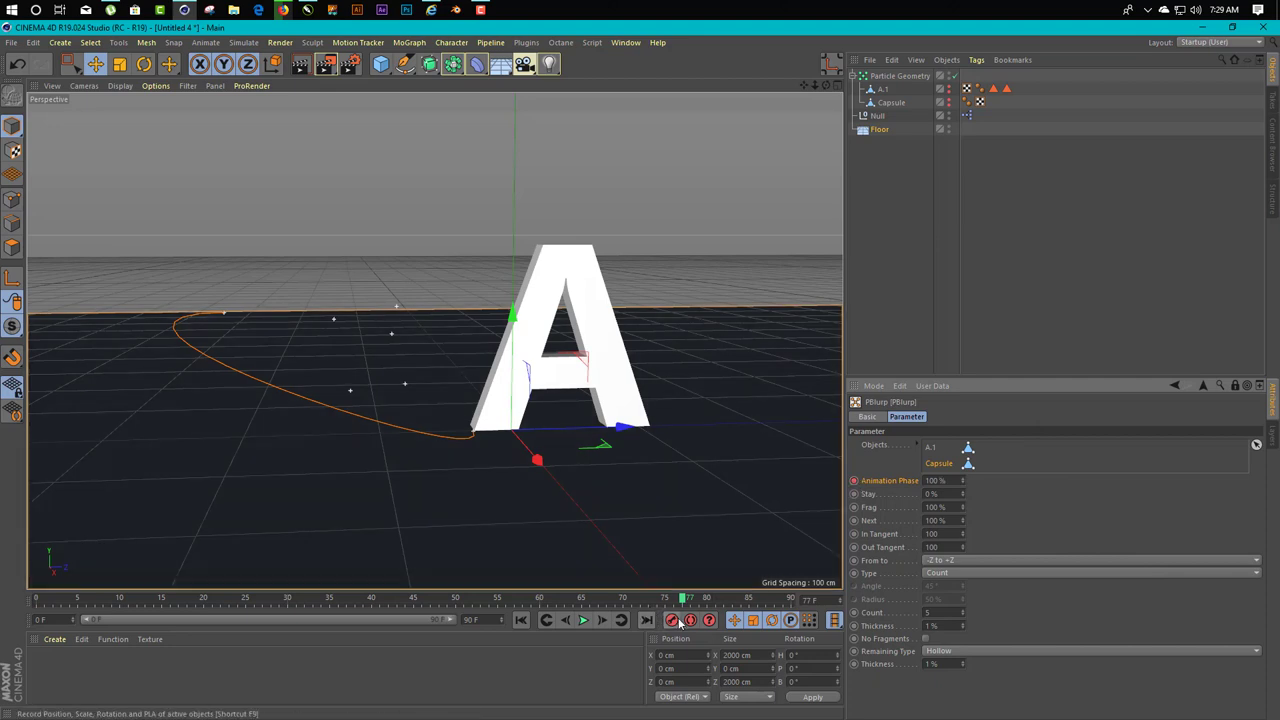
left_click(673, 622)
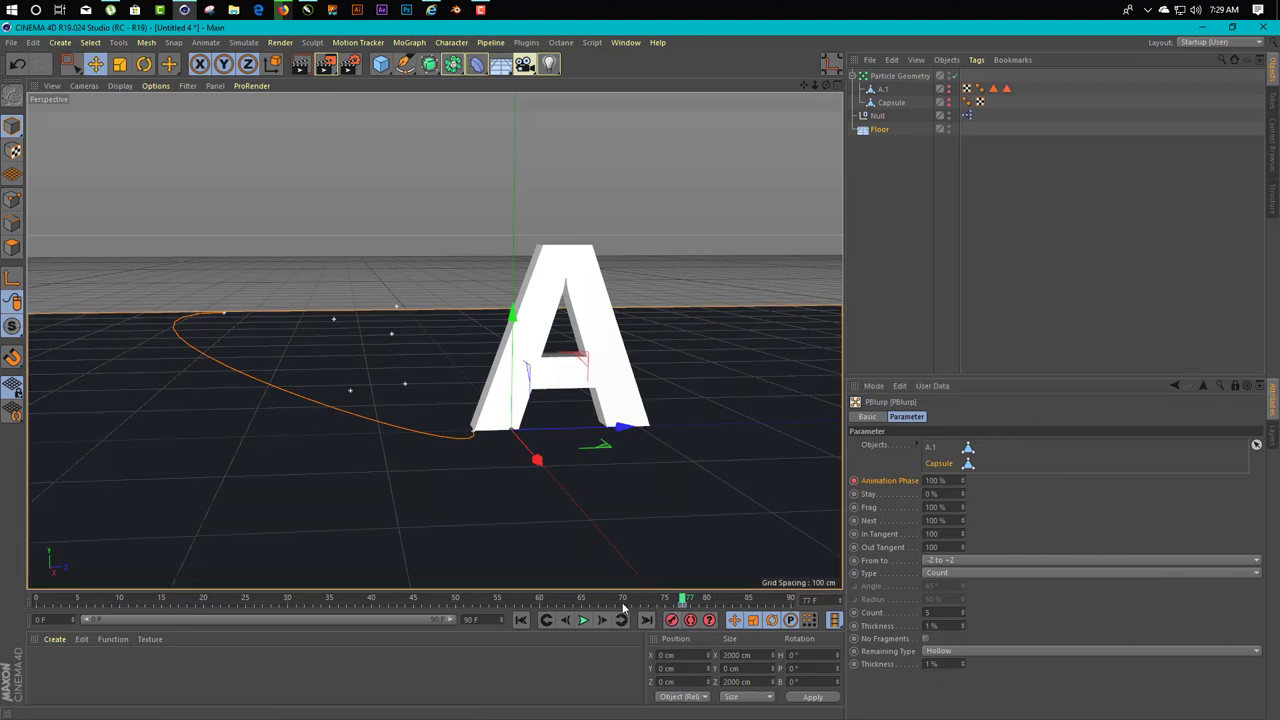
mouse_move(549, 600)
left_mouse_down()
mouse_move(163, 597)
mouse_move(3, 547)
left_mouse_up()
left_click(584, 621)
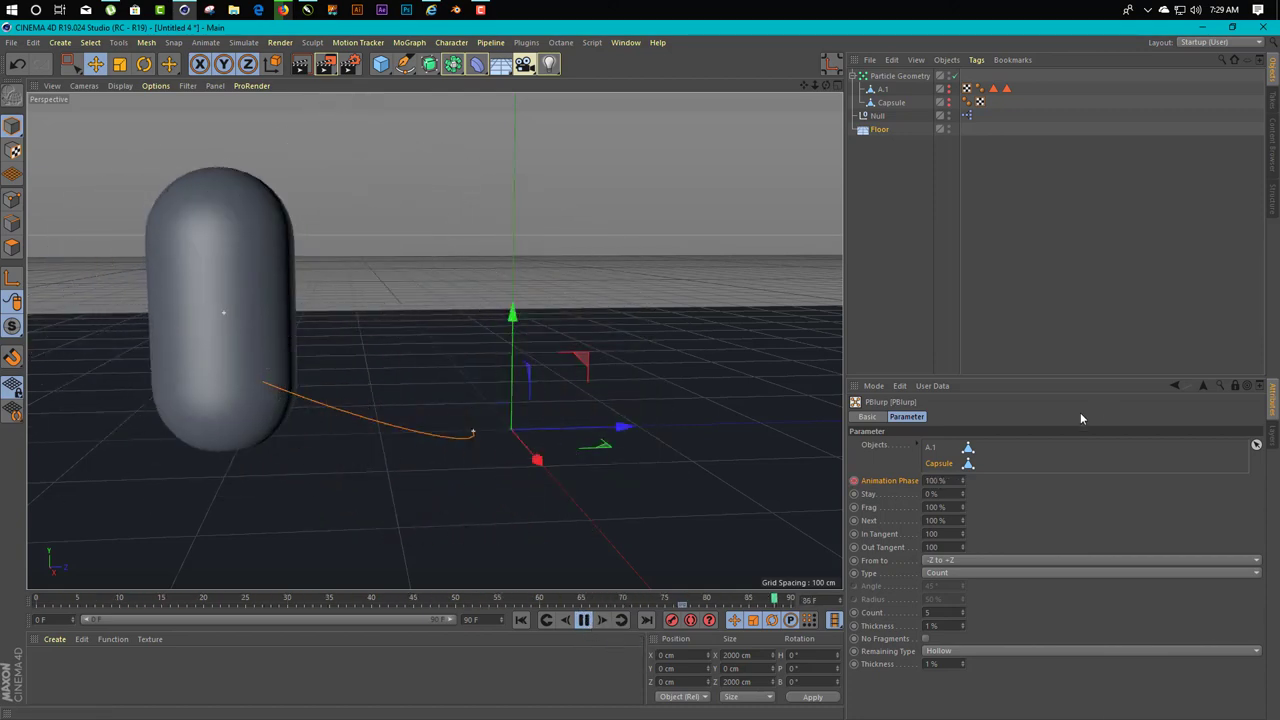
key("F8")
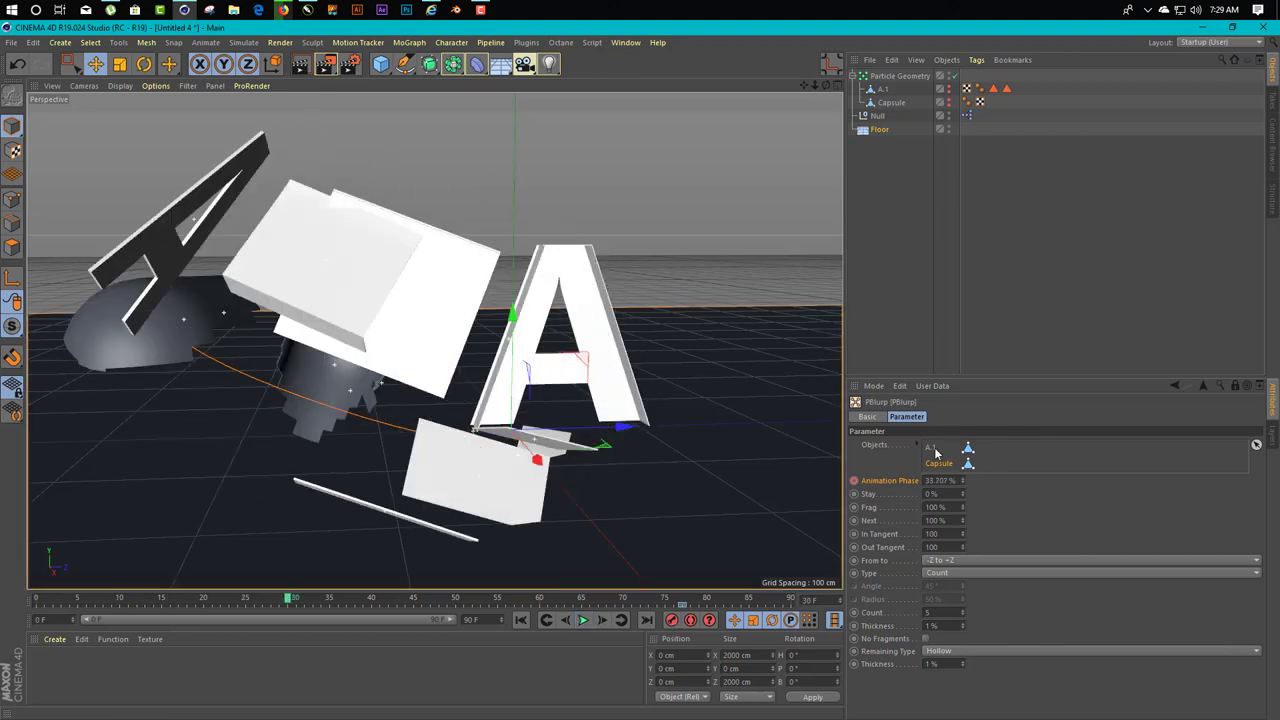
- Set PBlurp Count to 500 and Thickness to 6%, then return to frame 0
left_click(933, 448)
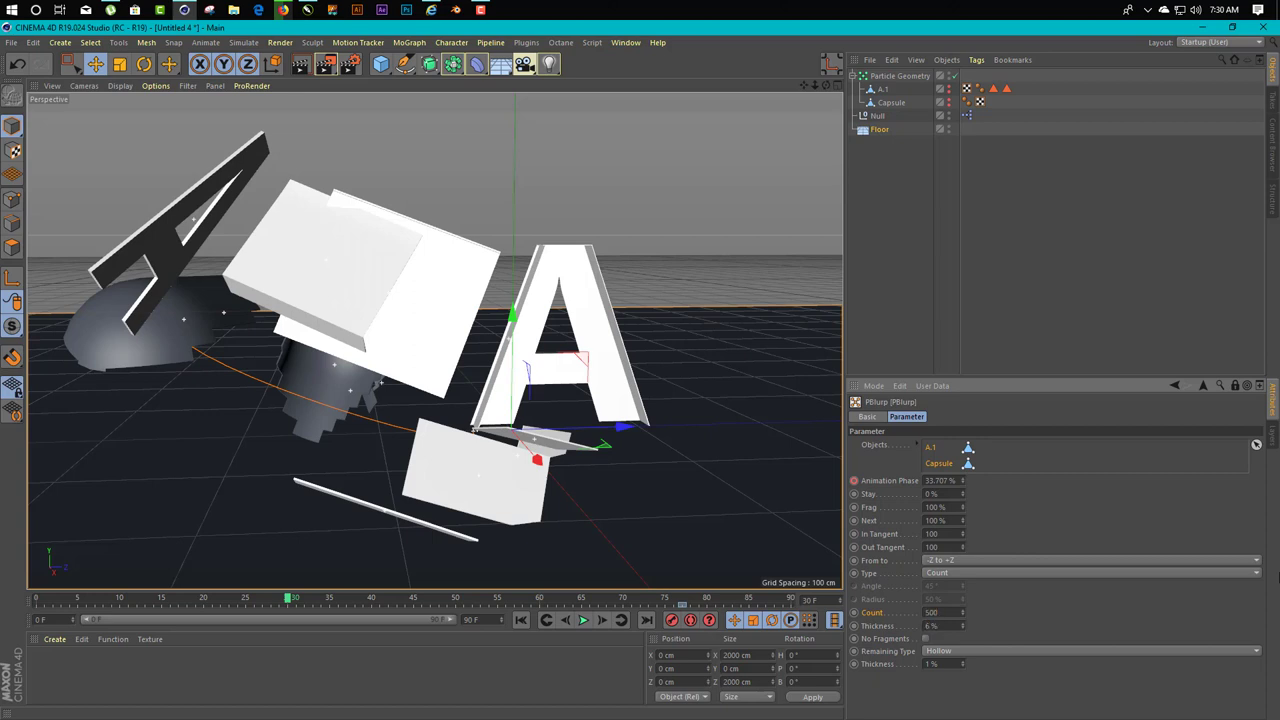
left_click(520, 620)
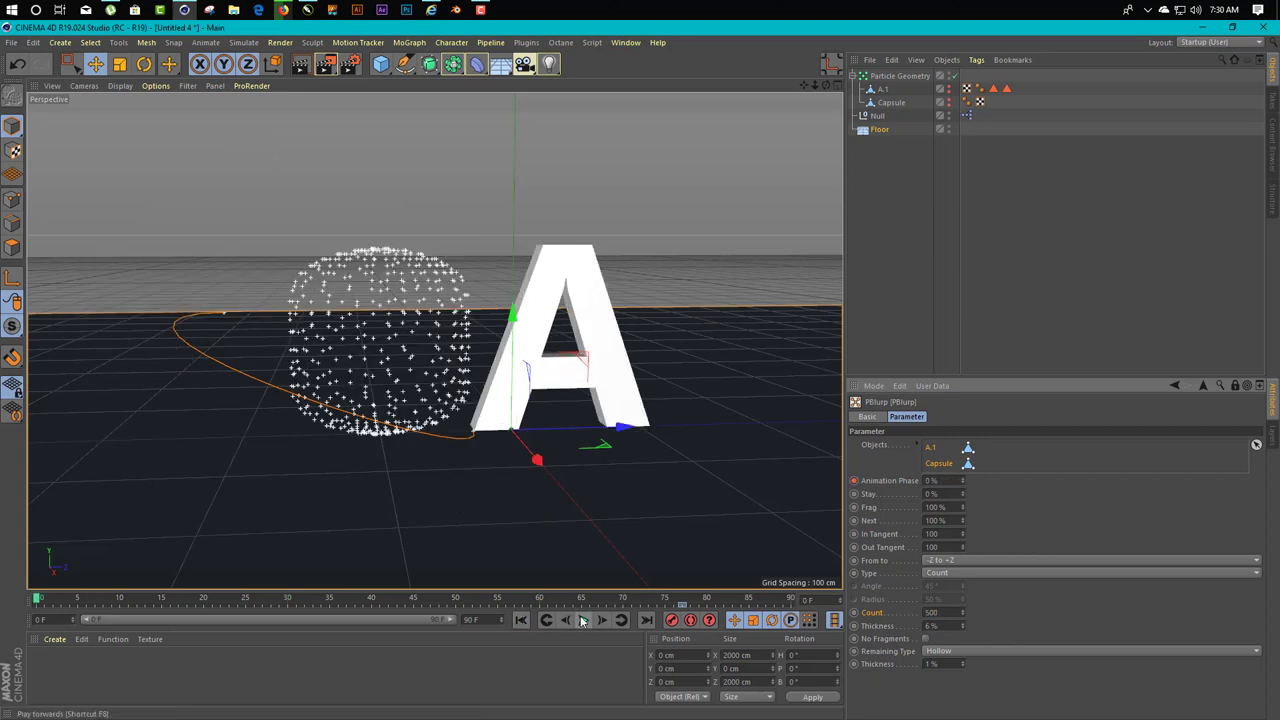
- Preview the morph at 500 fragments, replay it with Count 5000 stopping at frame 87, and select Capsule
left_click(583, 620)
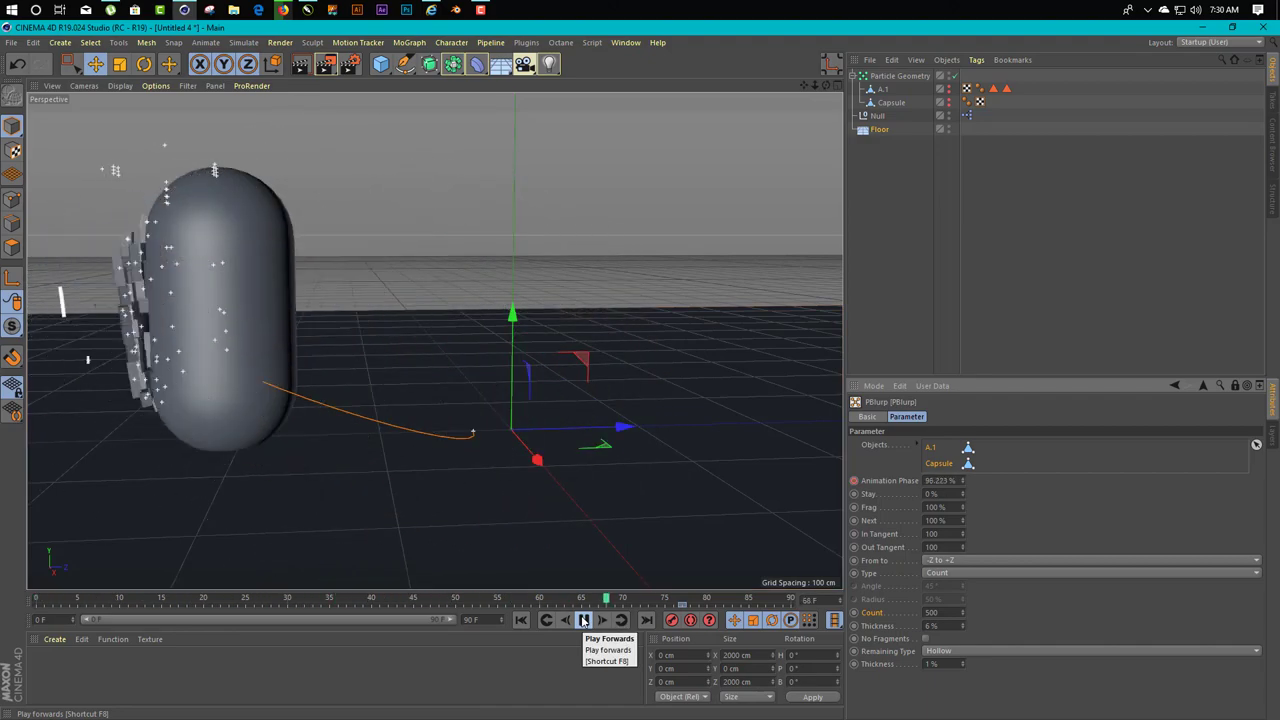
left_click(583, 620)
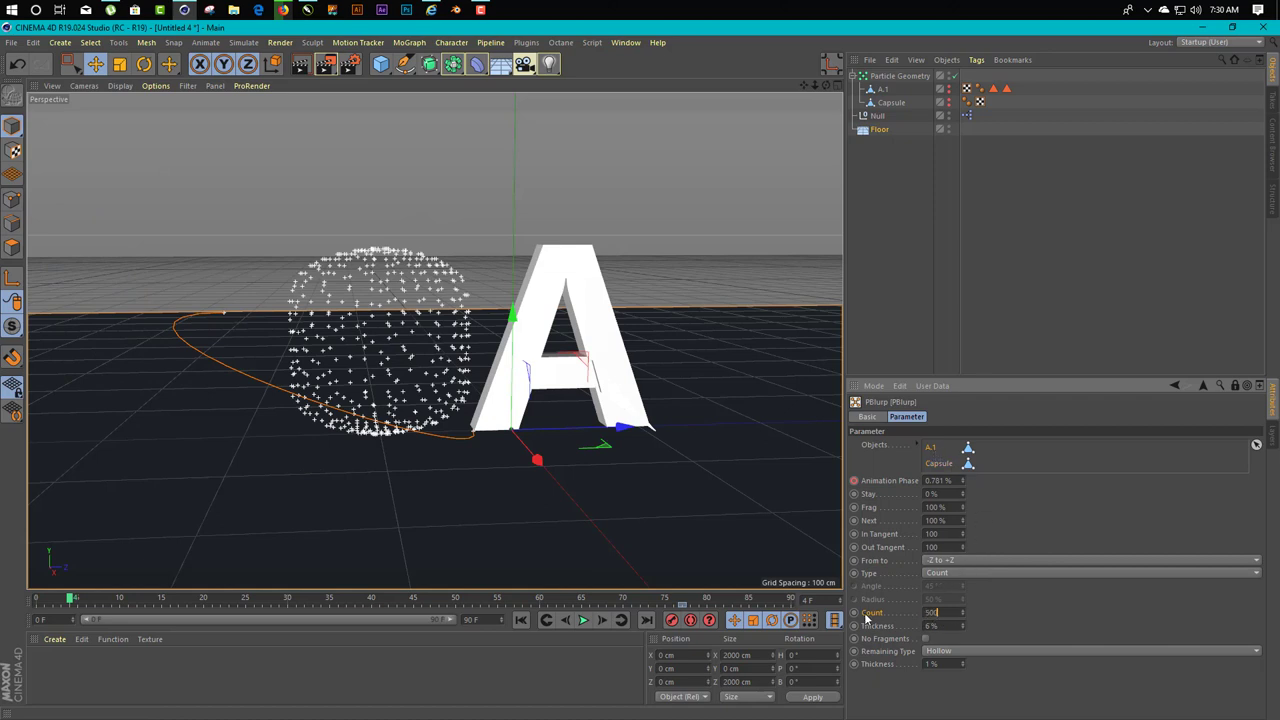
left_click(583, 620)
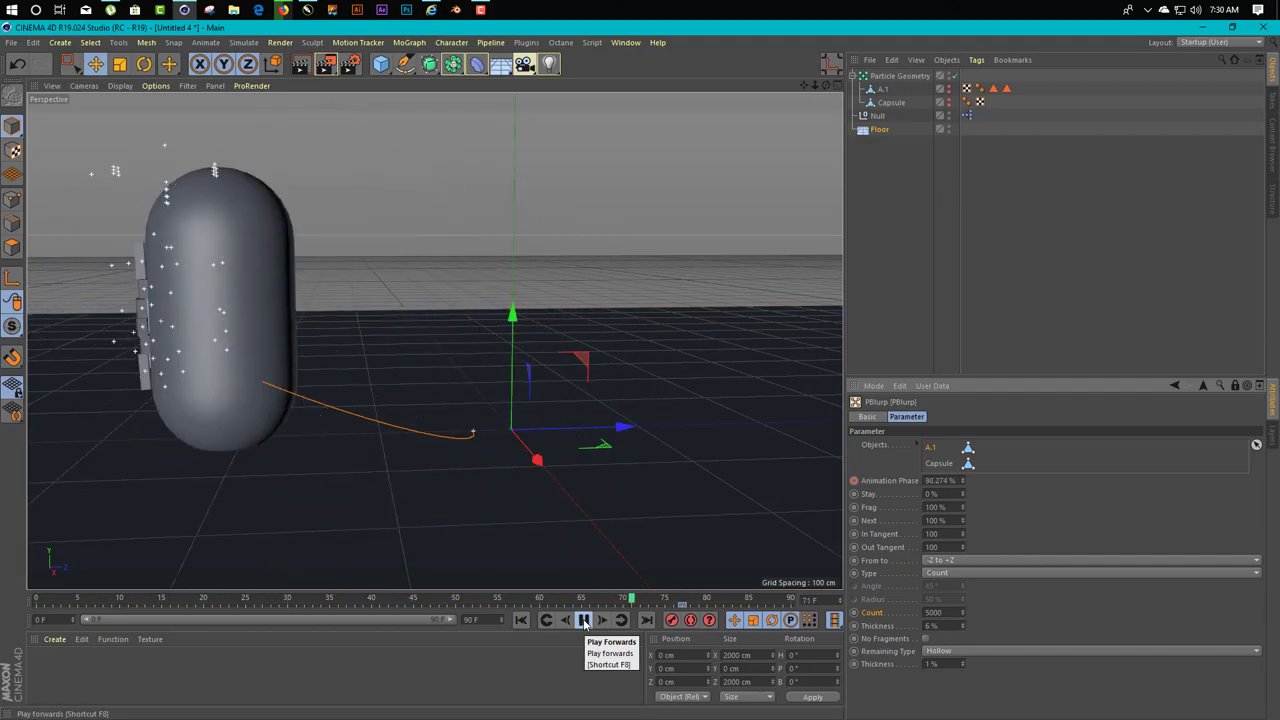
left_click(585, 621)
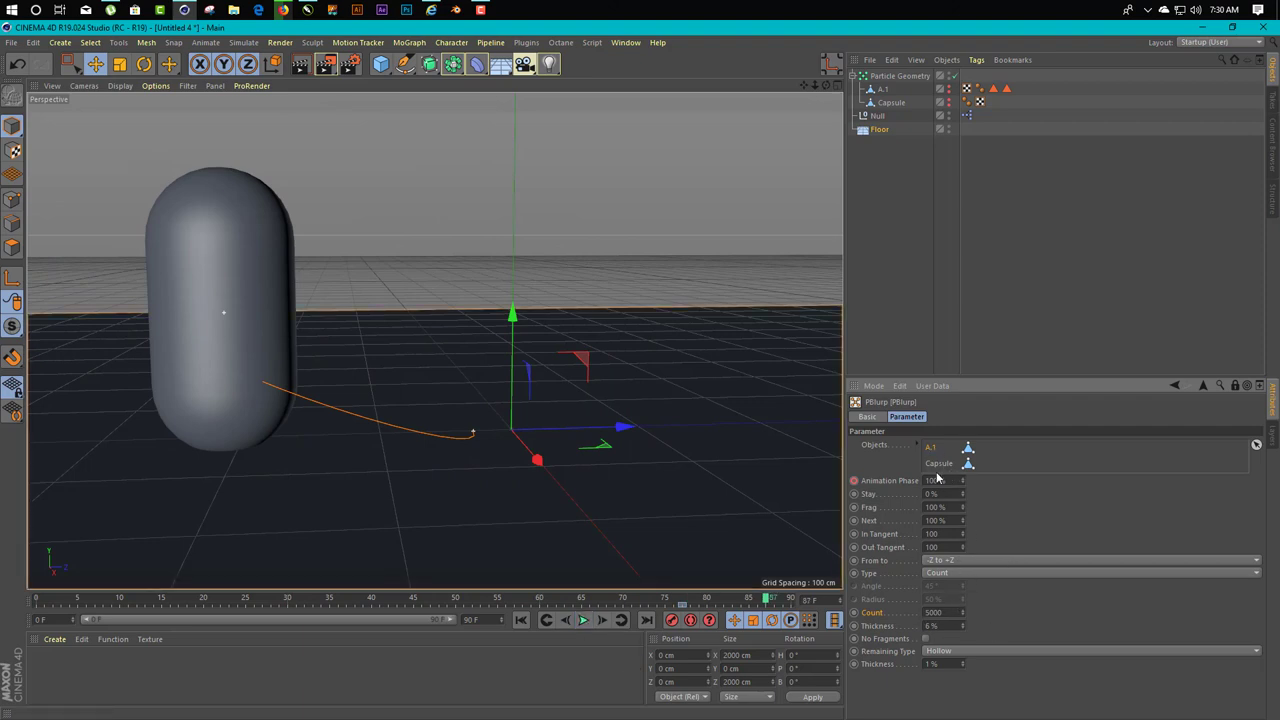
left_click(890, 103)
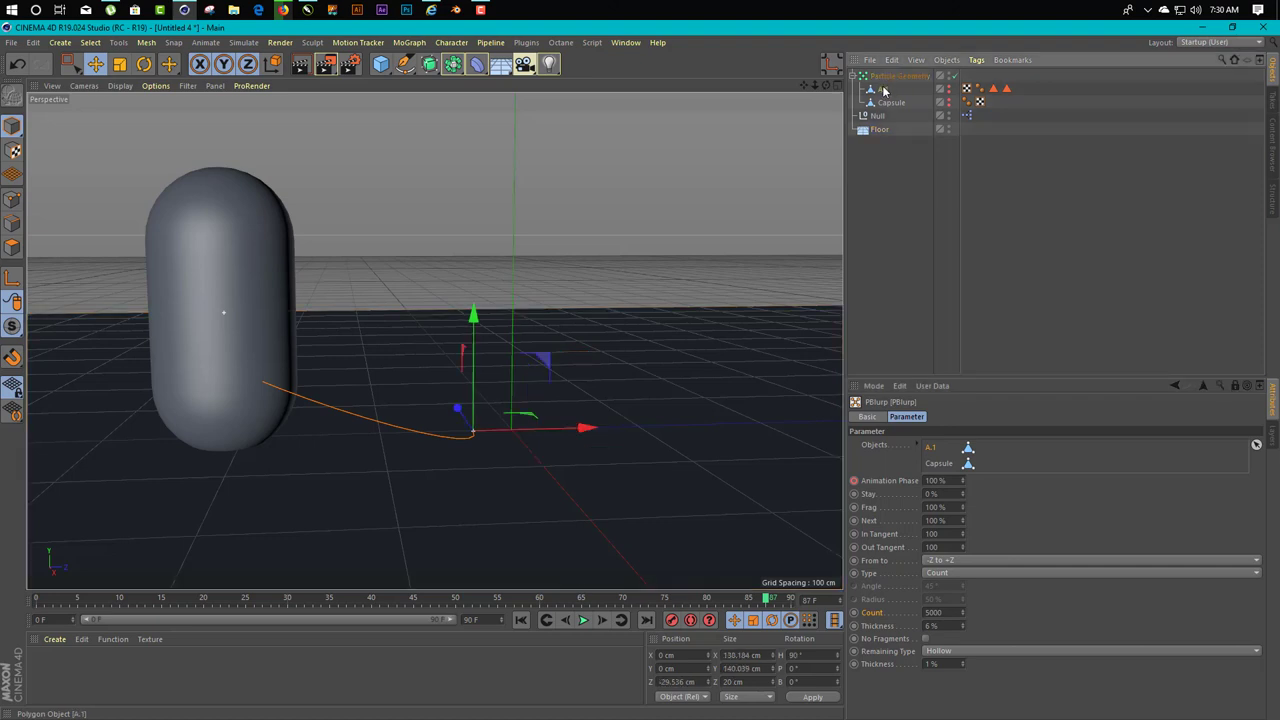
- Make letter A.1 visible again and switch to polygon mode
left_click(949, 88)
left_click(12, 249)
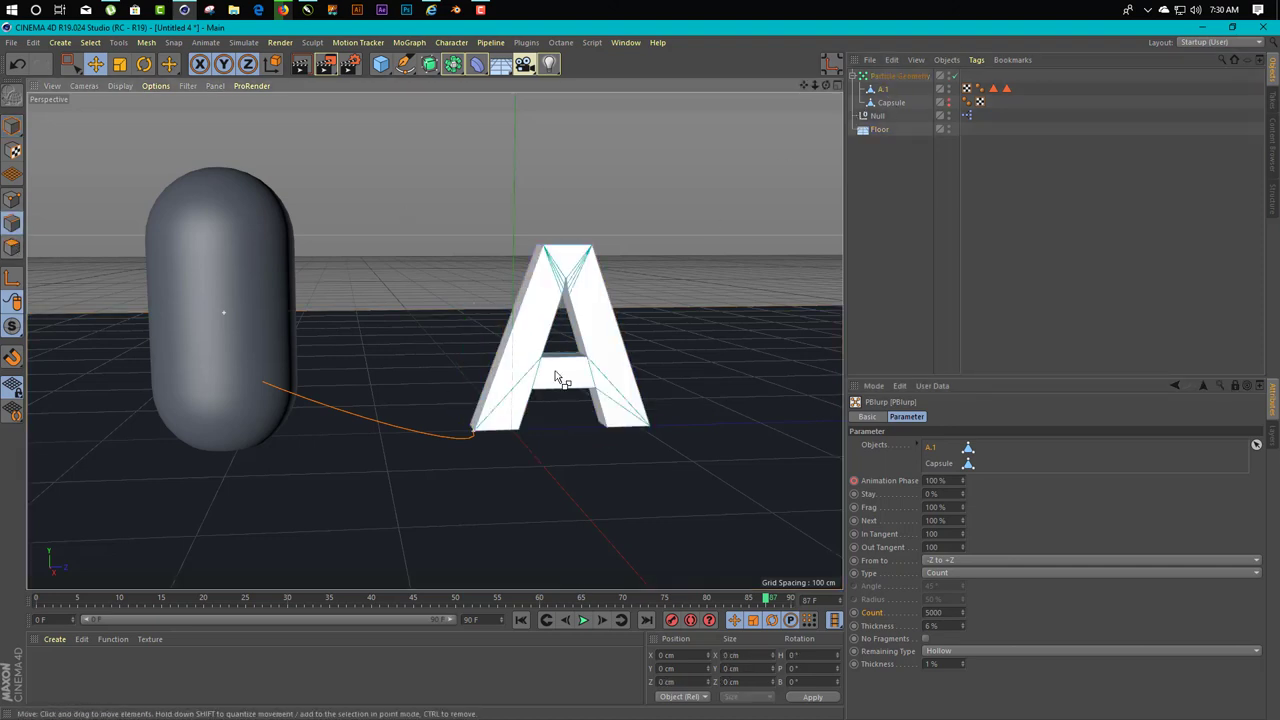
right_click(537, 320)
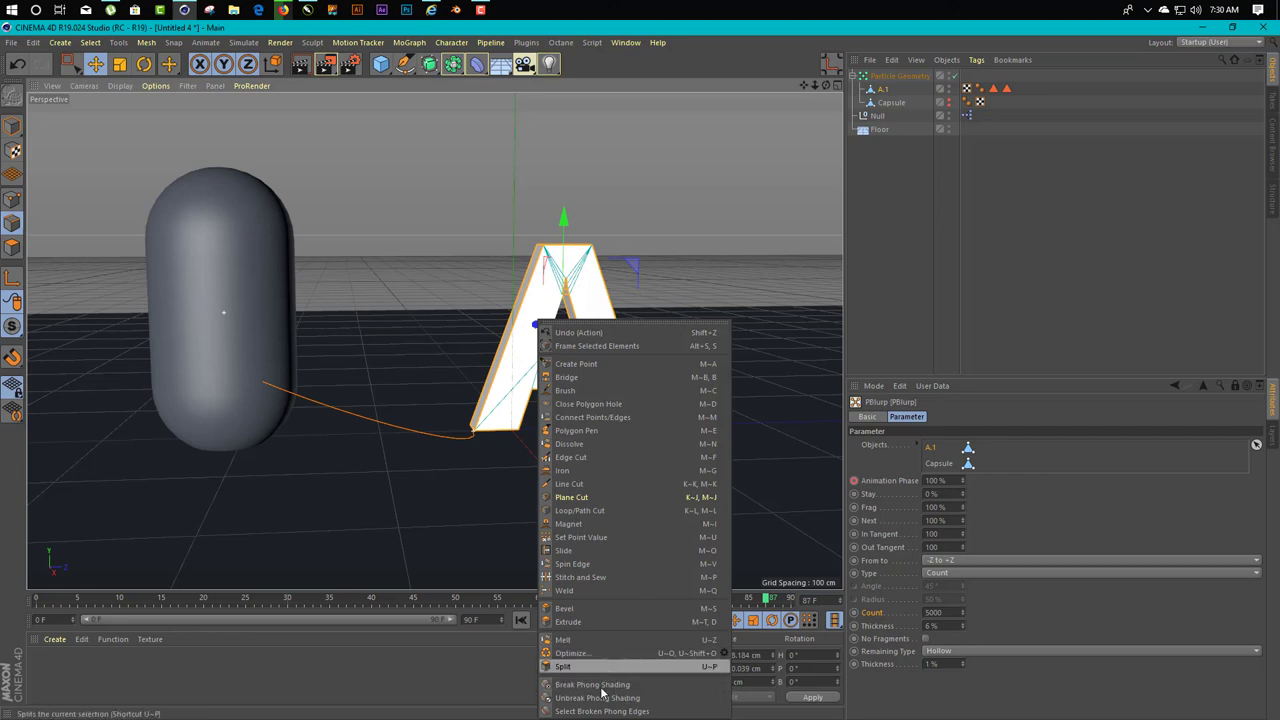
left_click(12, 258)
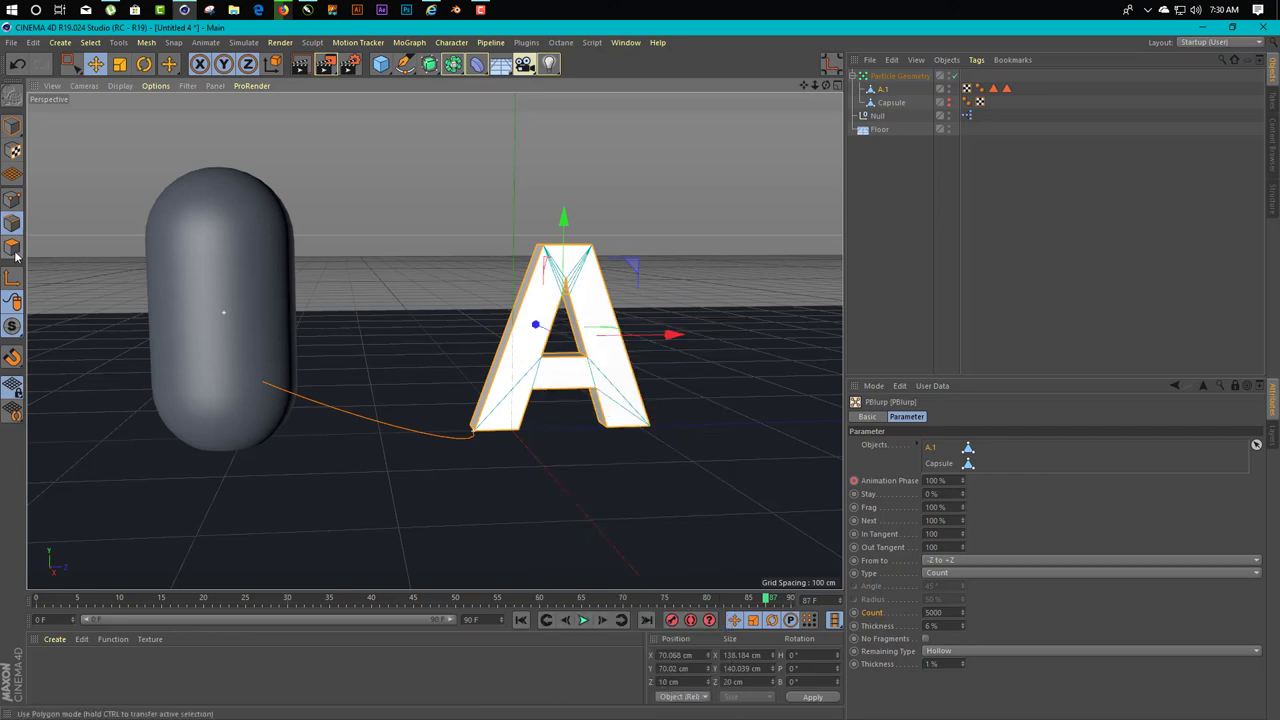
left_click(82, 259)
- Untriangulate the letter A's mesh back into quads
right_click(537, 338)
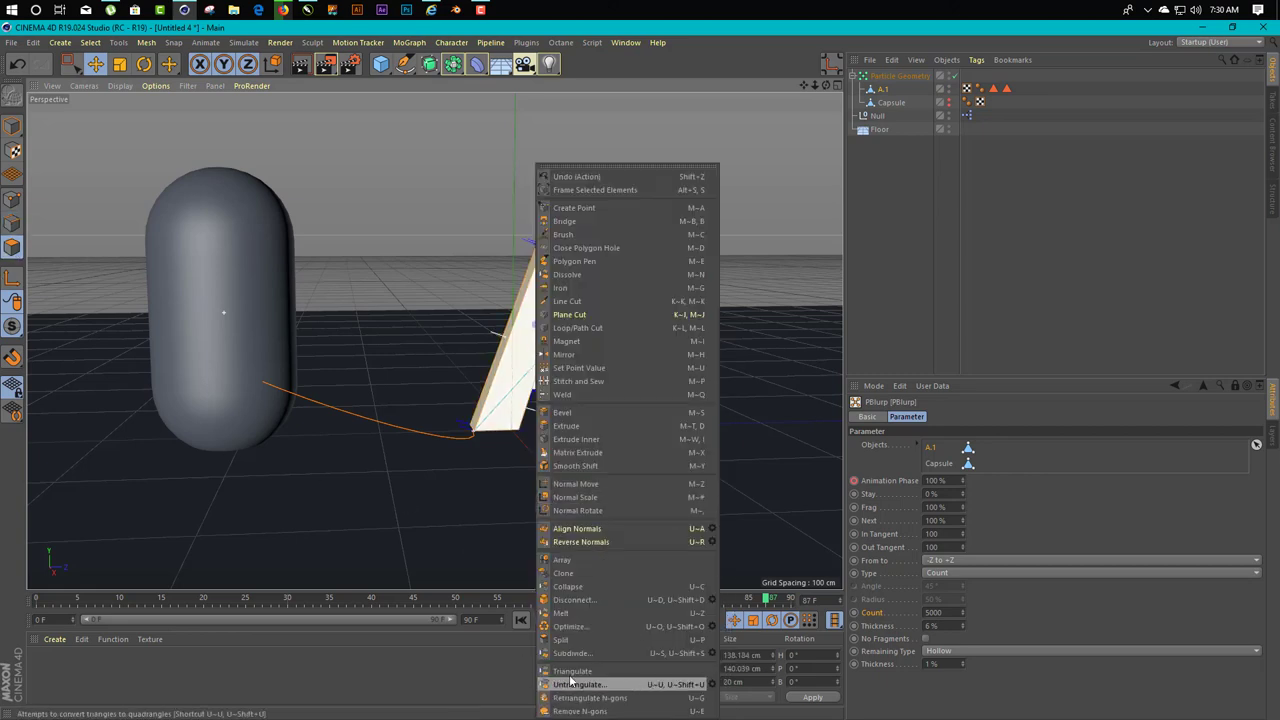
left_click(622, 652)
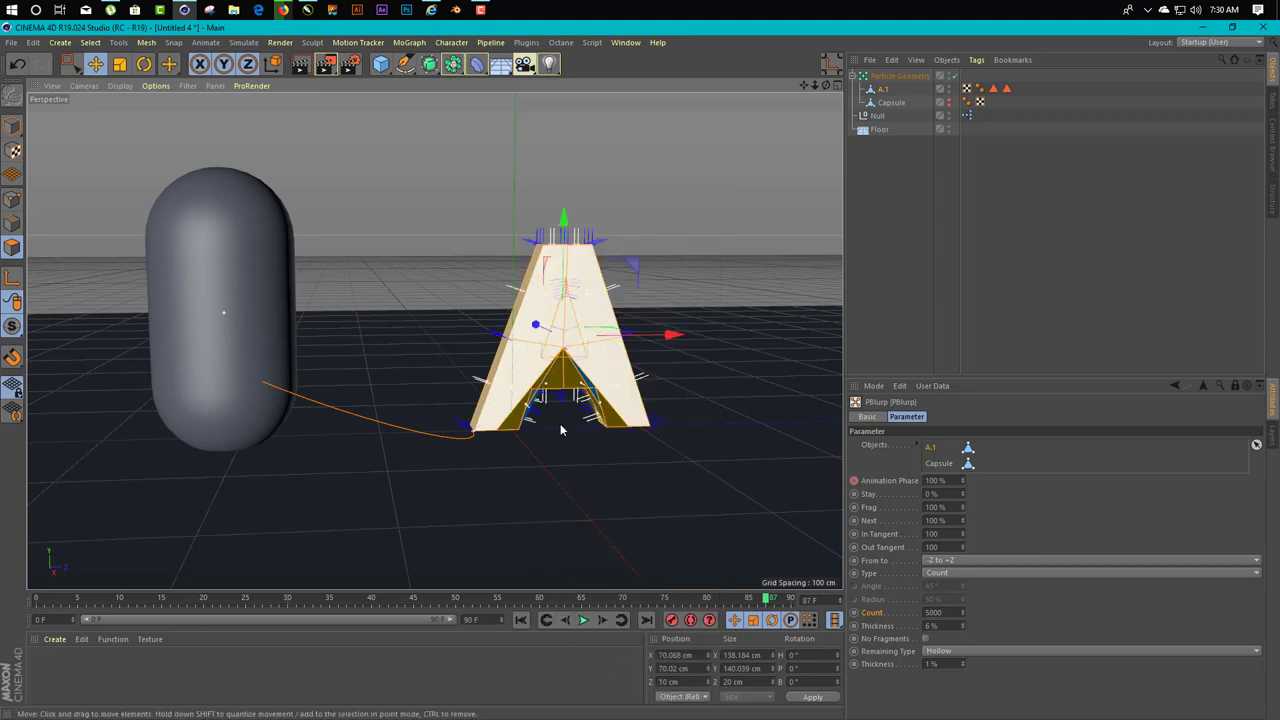
right_click(516, 380)
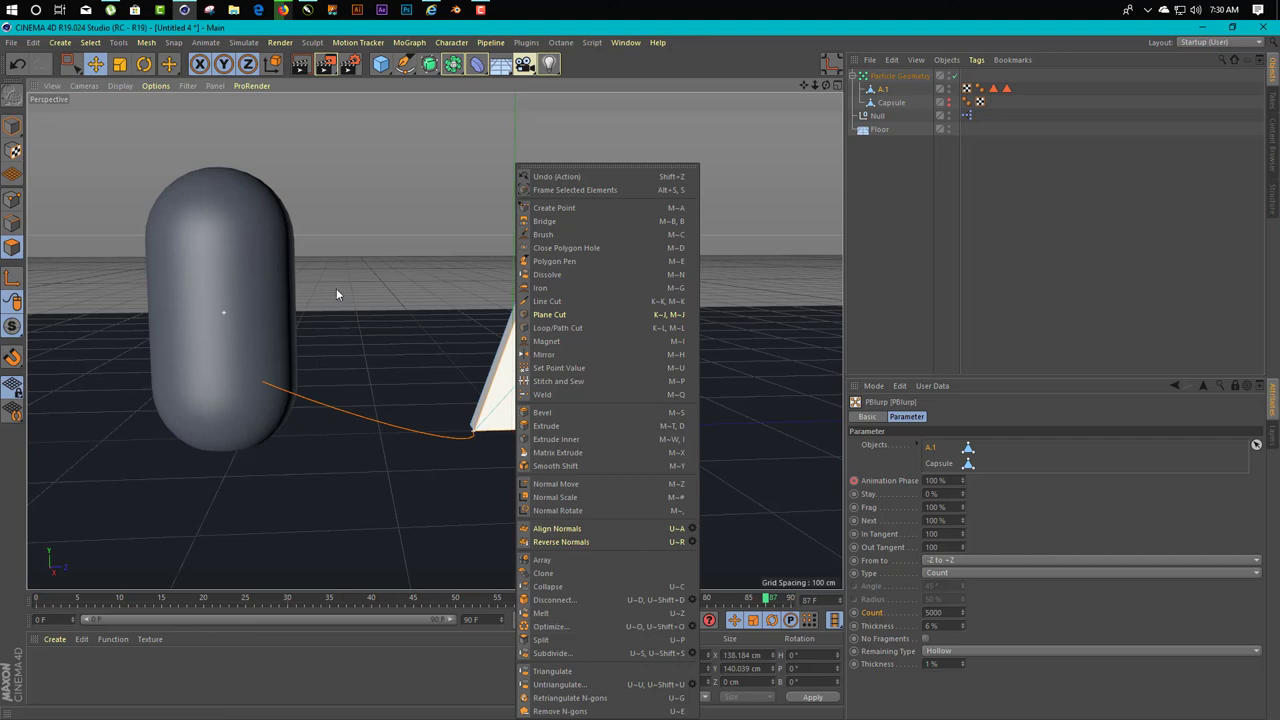
- Line-cut new edges across letter A.1, then return to Model mode
left_click(556, 301)
left_click(748, 583)
left_click(790, 509)
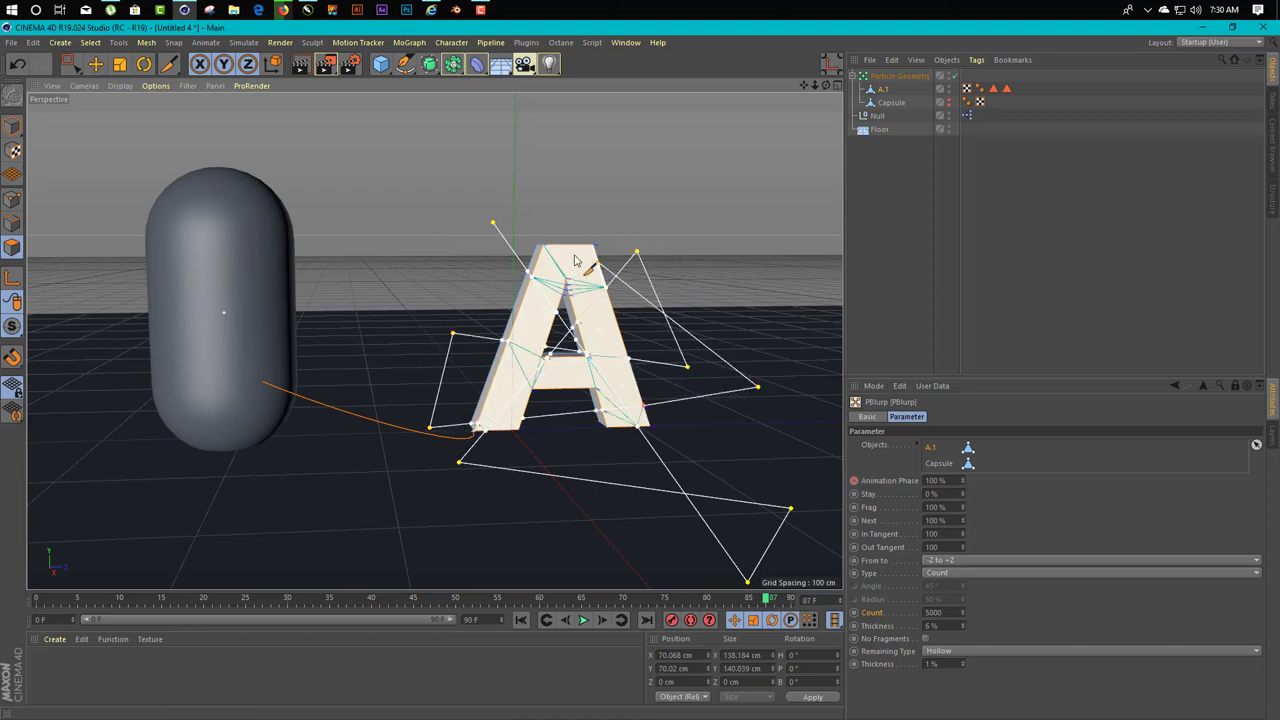
left_click(720, 265)
left_click(532, 207)
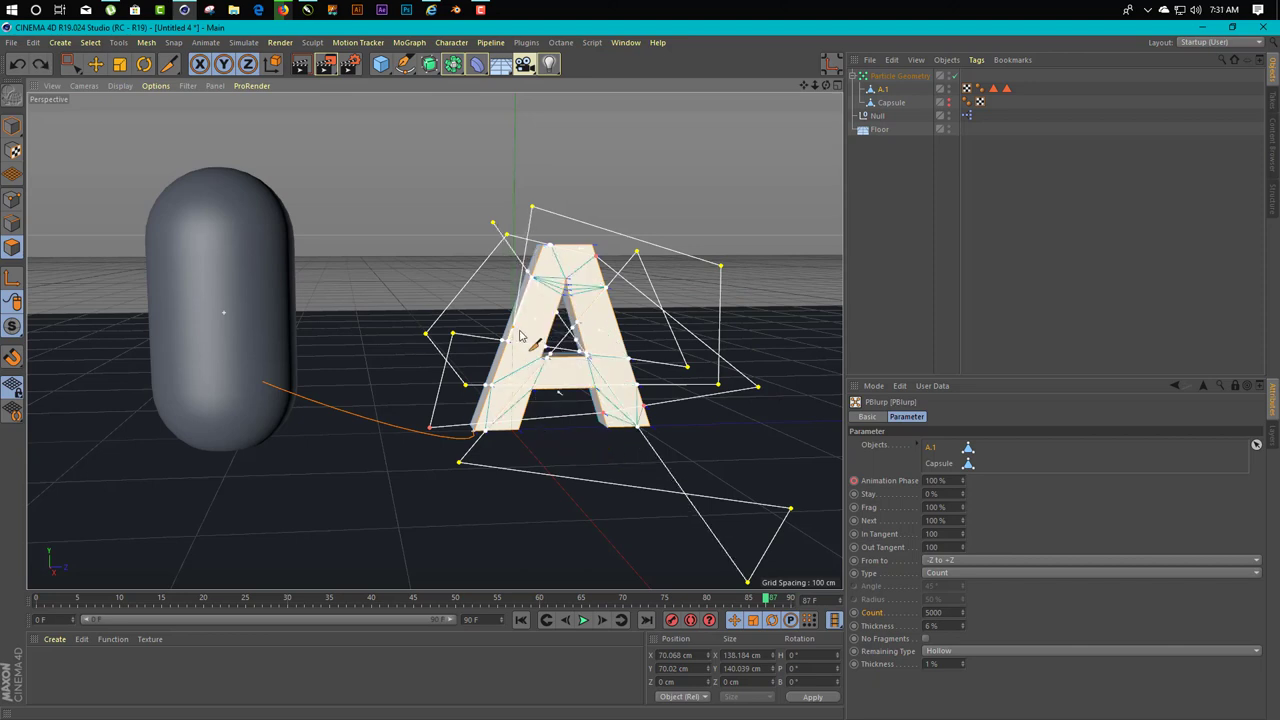
key("Escape")
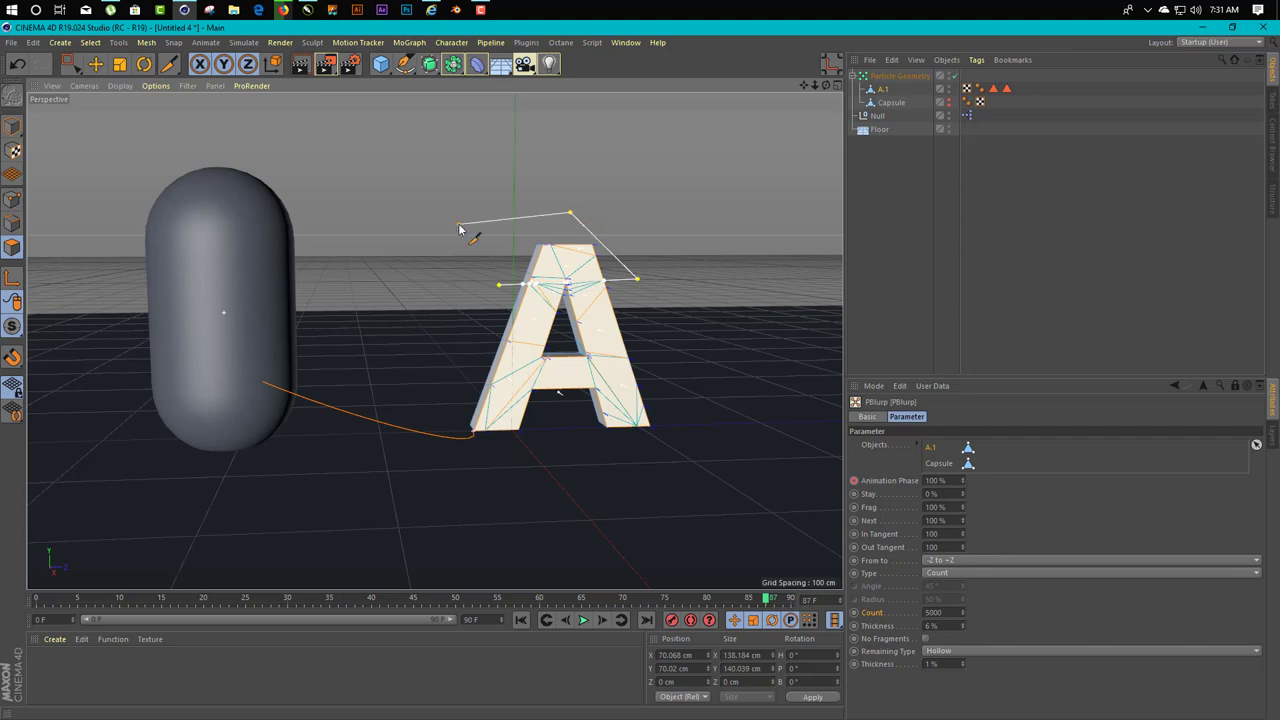
left_click(16, 122)
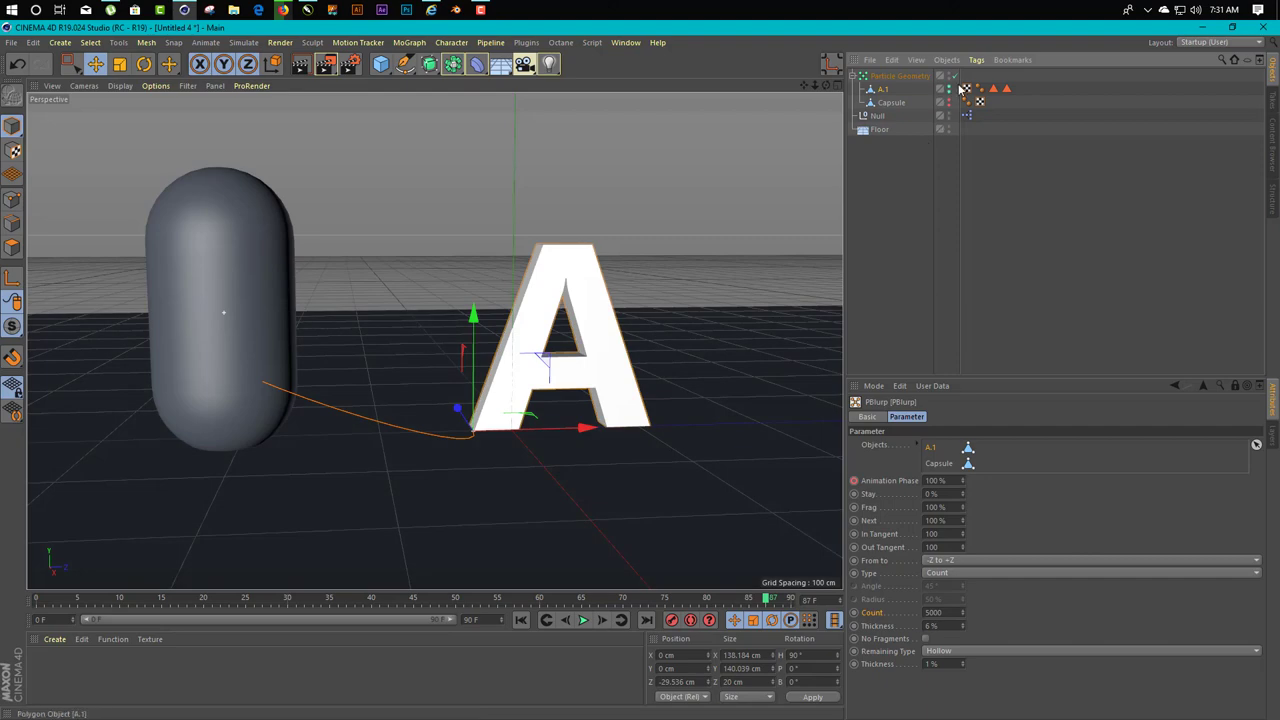
- Preview the fragment animation from the start, then rewind to frame 0
left_click(521, 620)
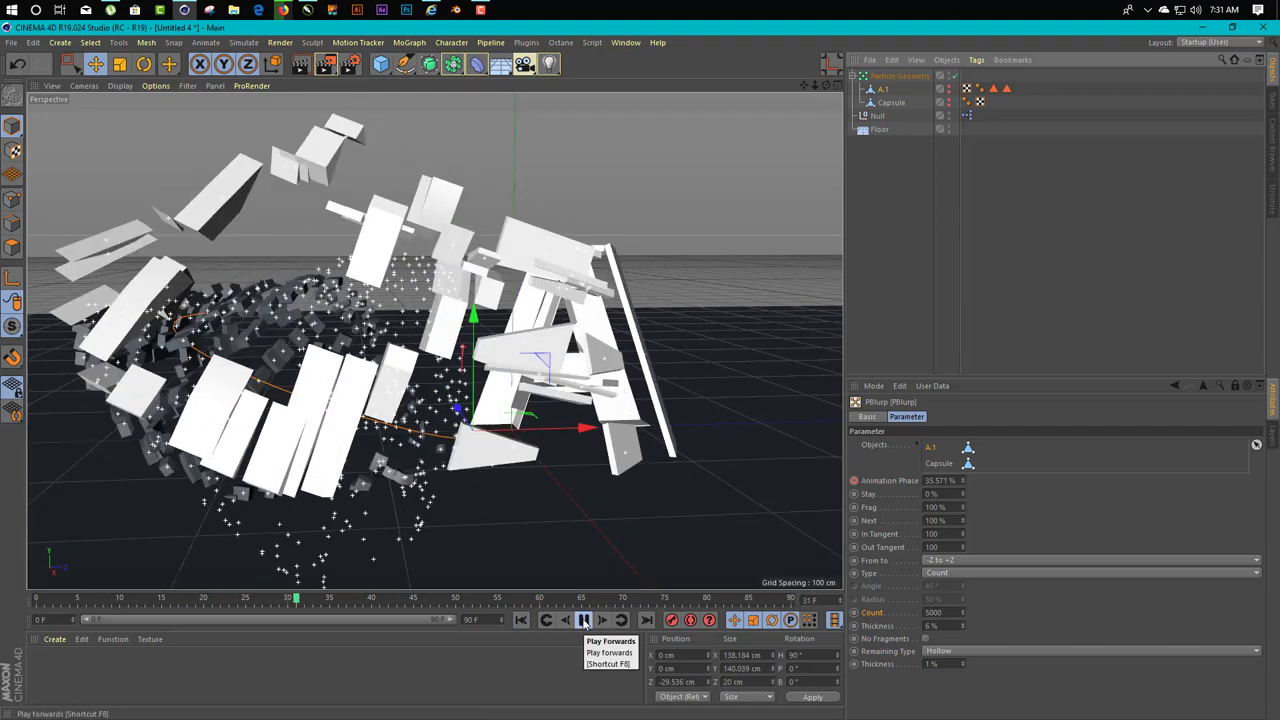
left_click(584, 620)
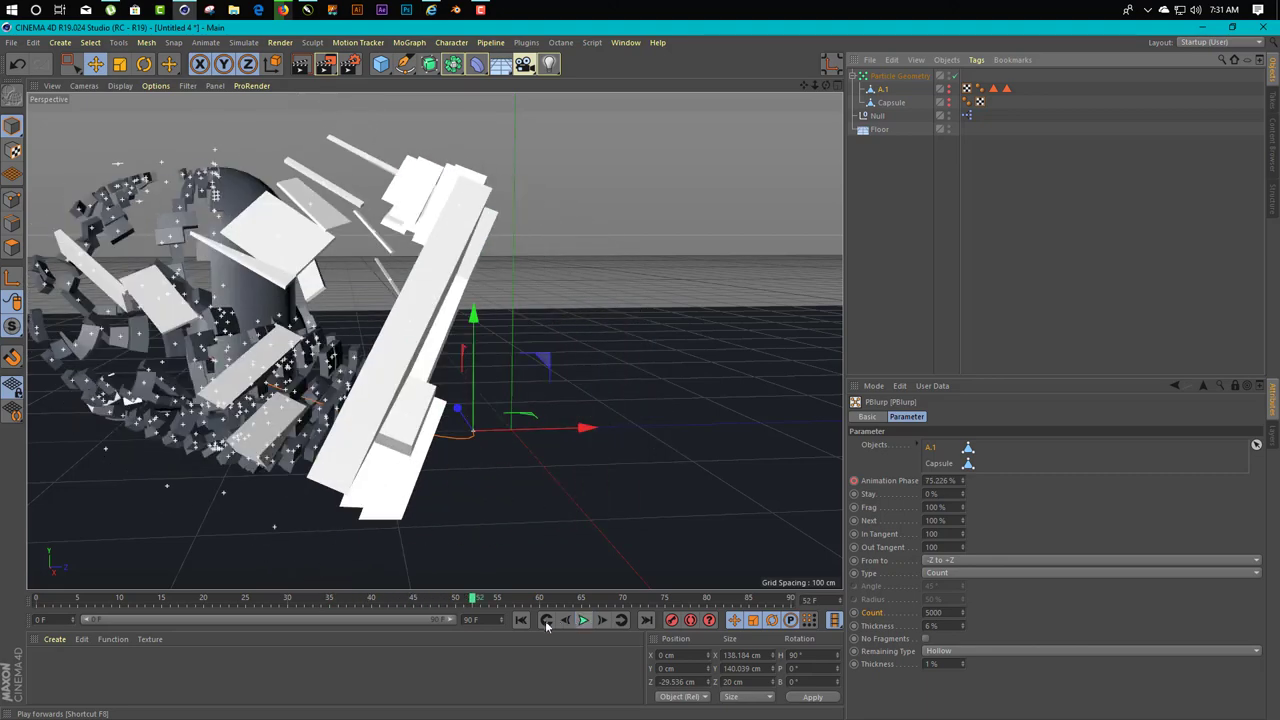
left_click(521, 620)
- Zoom in close on the letter A and select Particle Geometry
left_click_drag(597, 371, 424, 376, "alt")
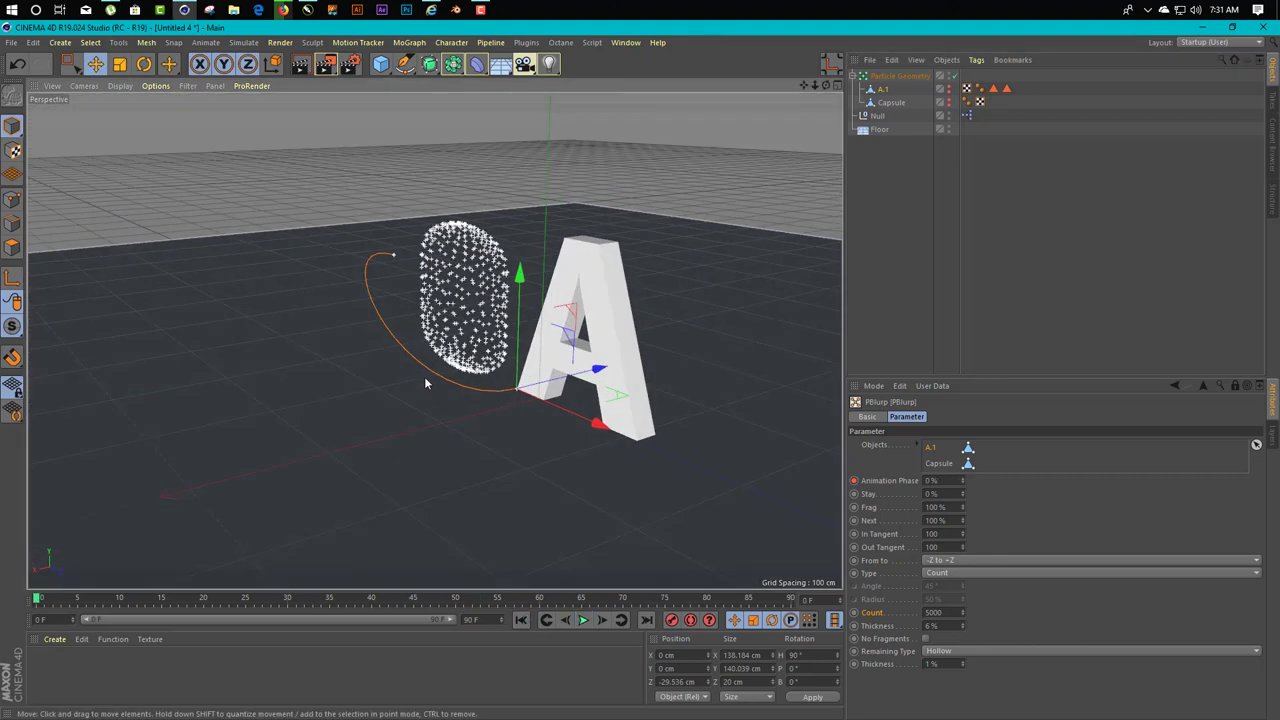
left_click(884, 118)
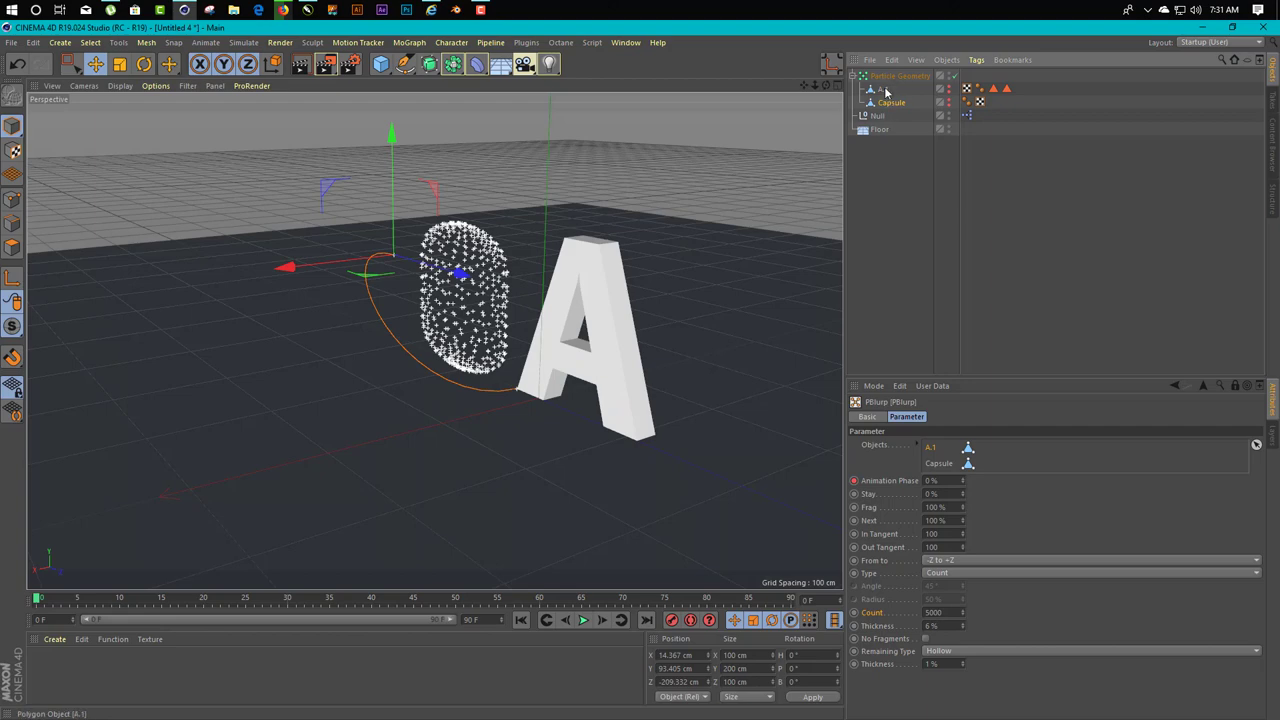
left_click(884, 90)
left_click(740, 250)
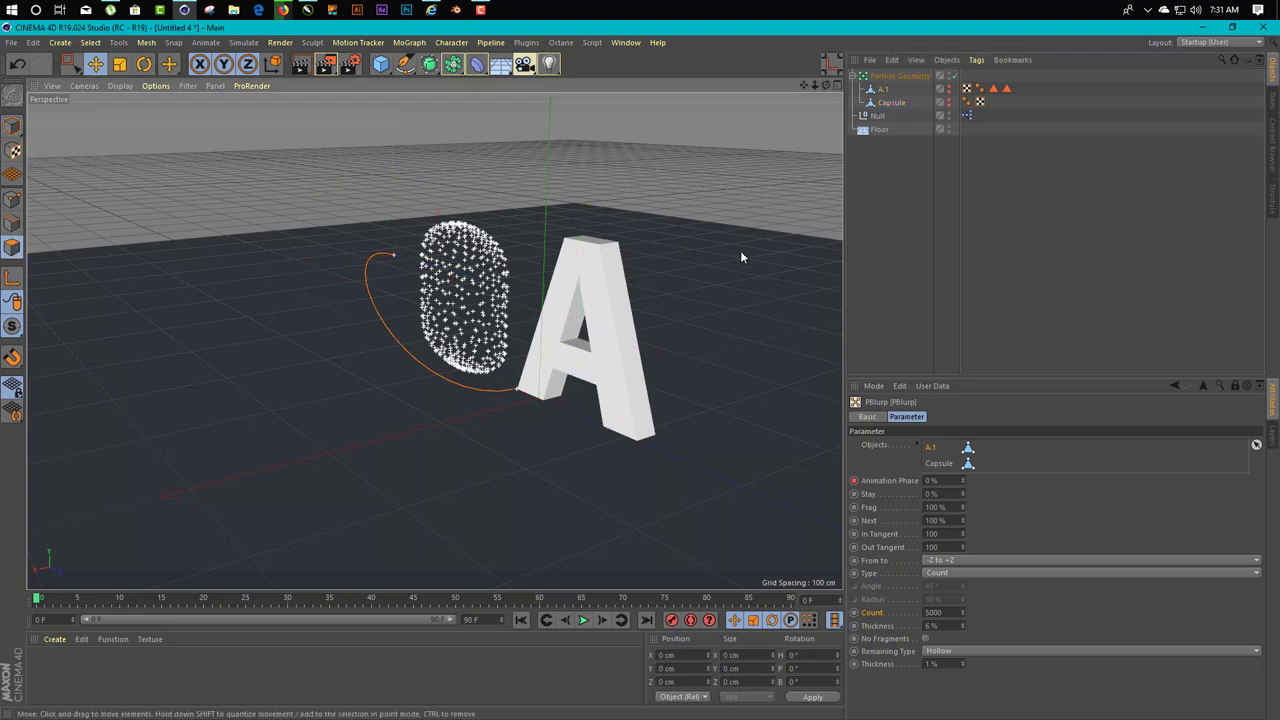
left_click_drag(740, 250, 654, 346, "alt")
scroll(654, 346, "up", 3)
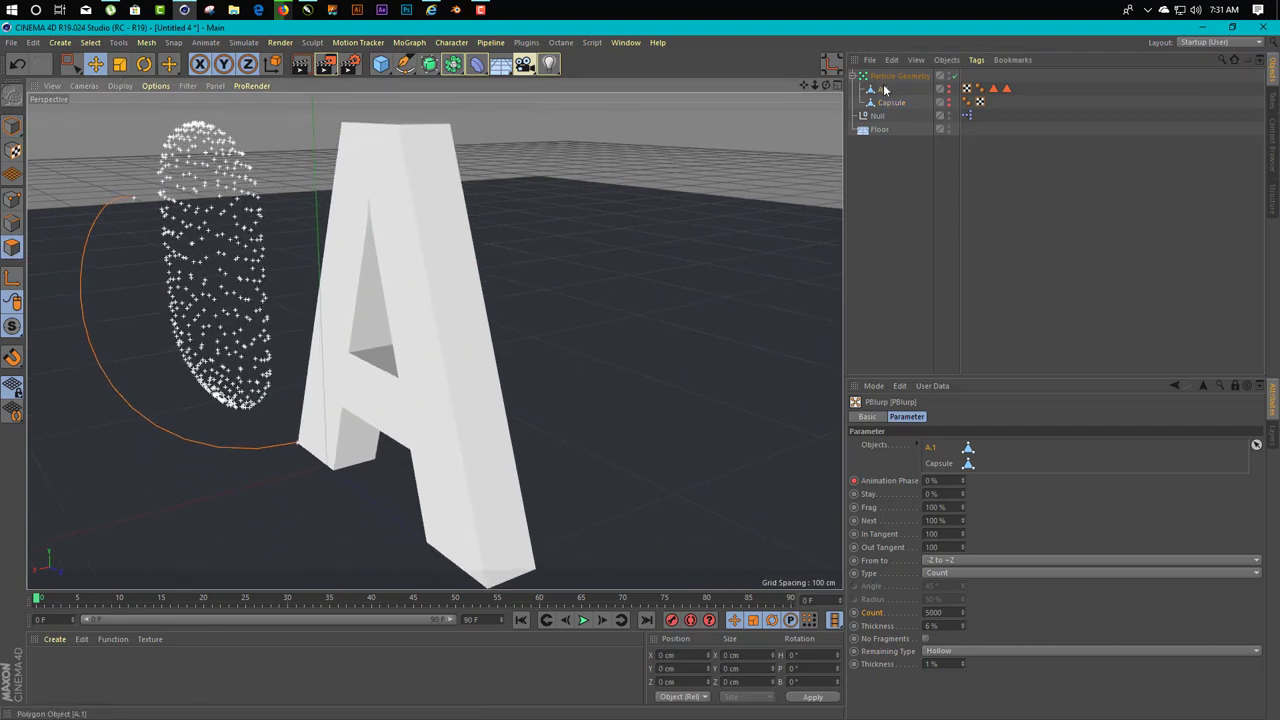
left_click(952, 97)
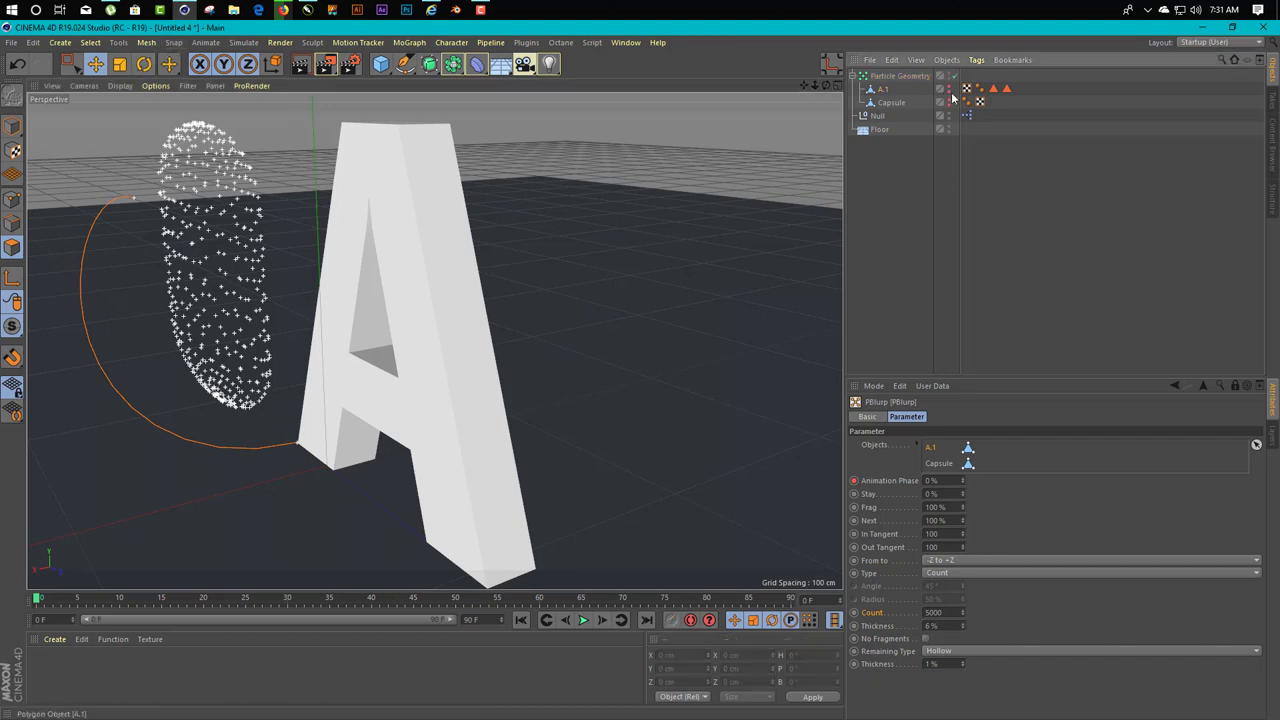
left_click(451, 266)
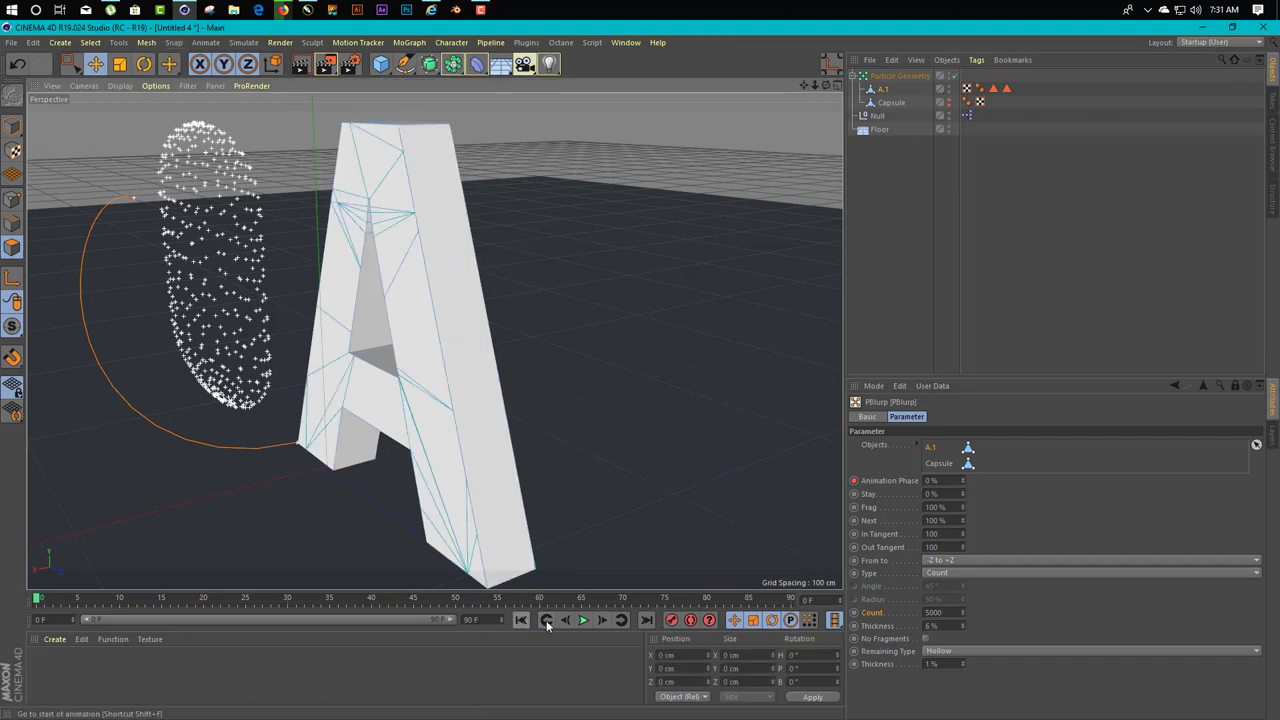
- Play the animation and orbit to a close view of the letter A
left_click(583, 620)
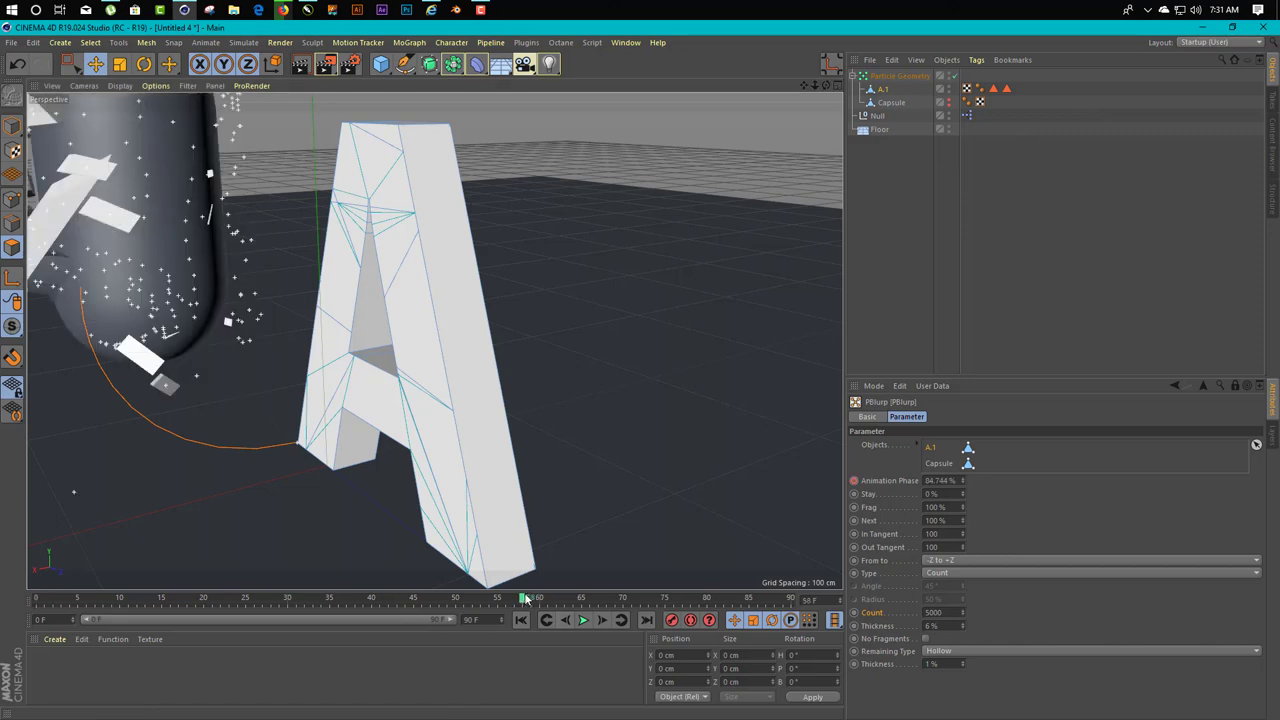
left_click_drag(480, 444, 470, 430, "alt")
right_click(480, 430)
right_click(470, 430)
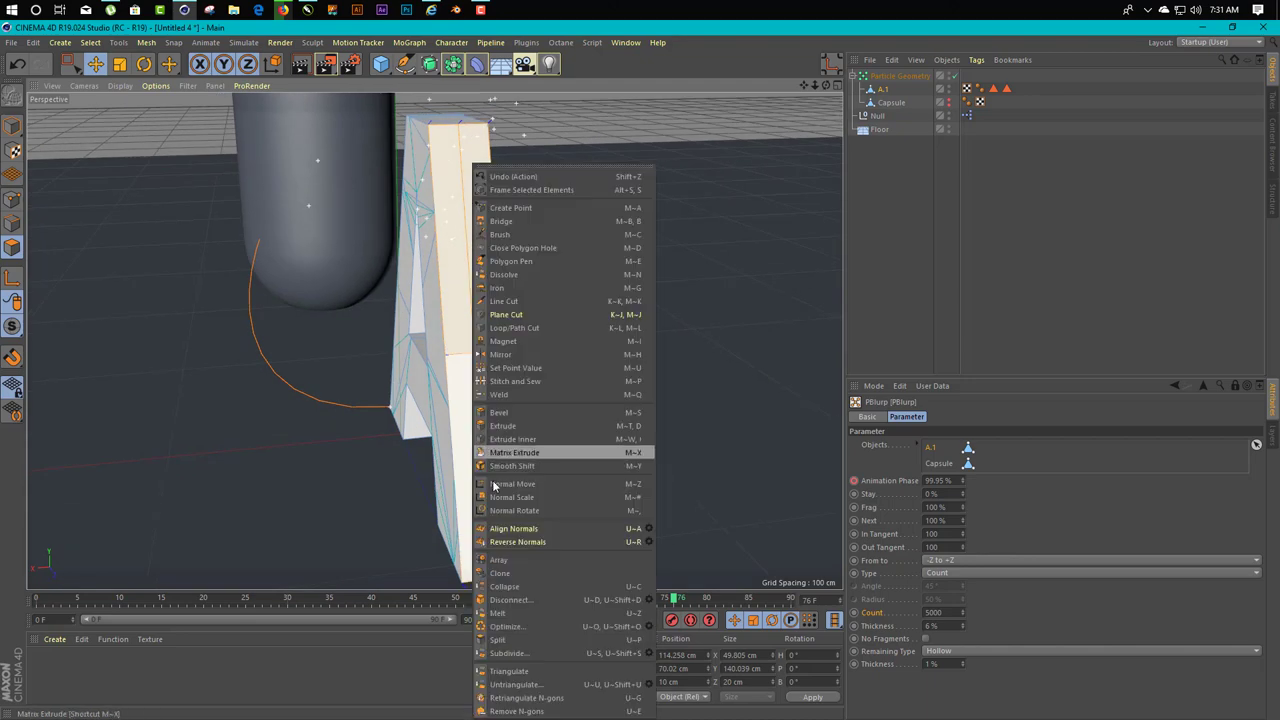
mouse_move(540, 600)
left_mouse_down("alt")
mouse_move(532, 526)
mouse_move(414, 484)
mouse_move(636, 453)
mouse_move(366, 449)
mouse_move(480, 437)
left_mouse_up("alt")
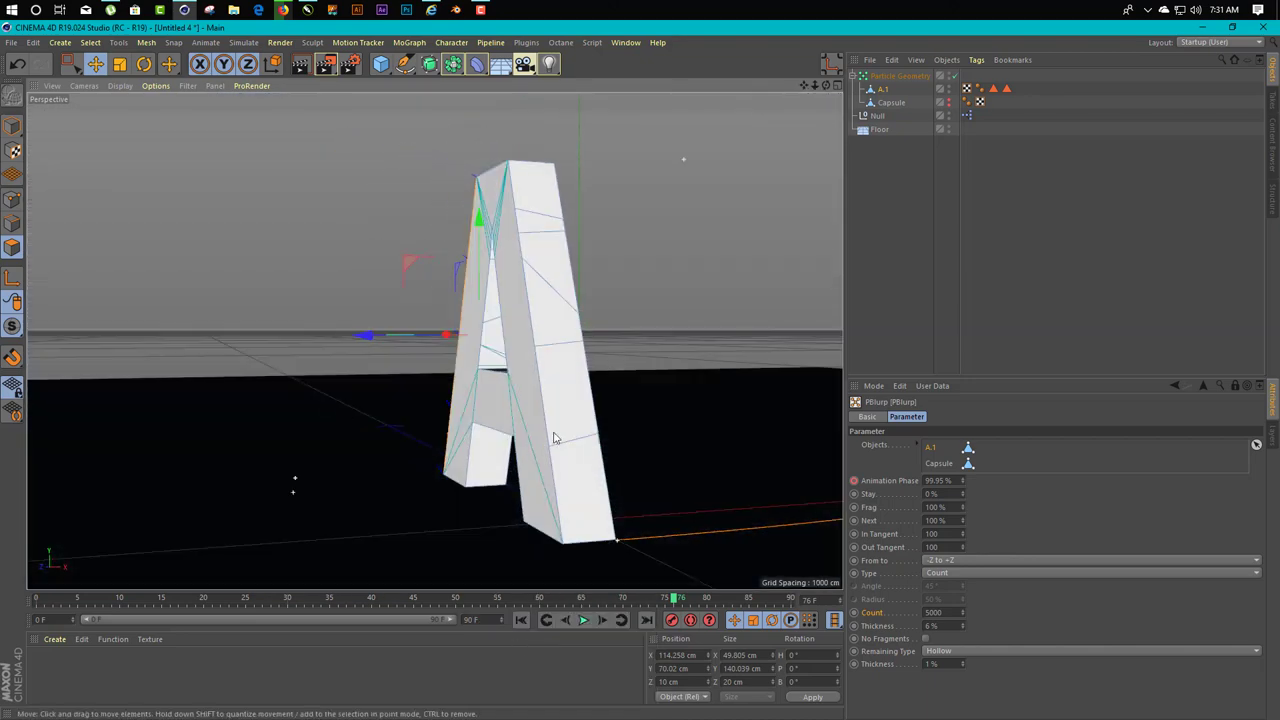
- Triangulate the A's right-leg and top polygons, then return to Model mode
left_click(585, 457)
left_click(565, 308, "shift")
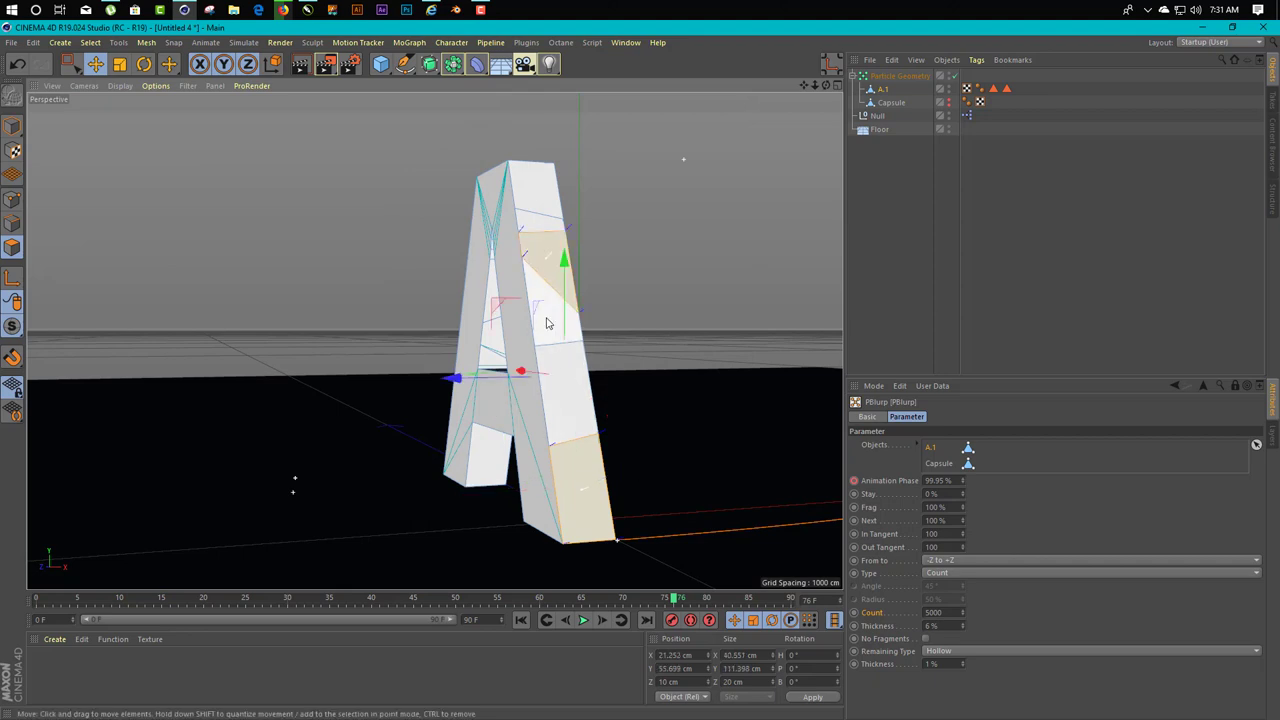
left_click(556, 413, "shift")
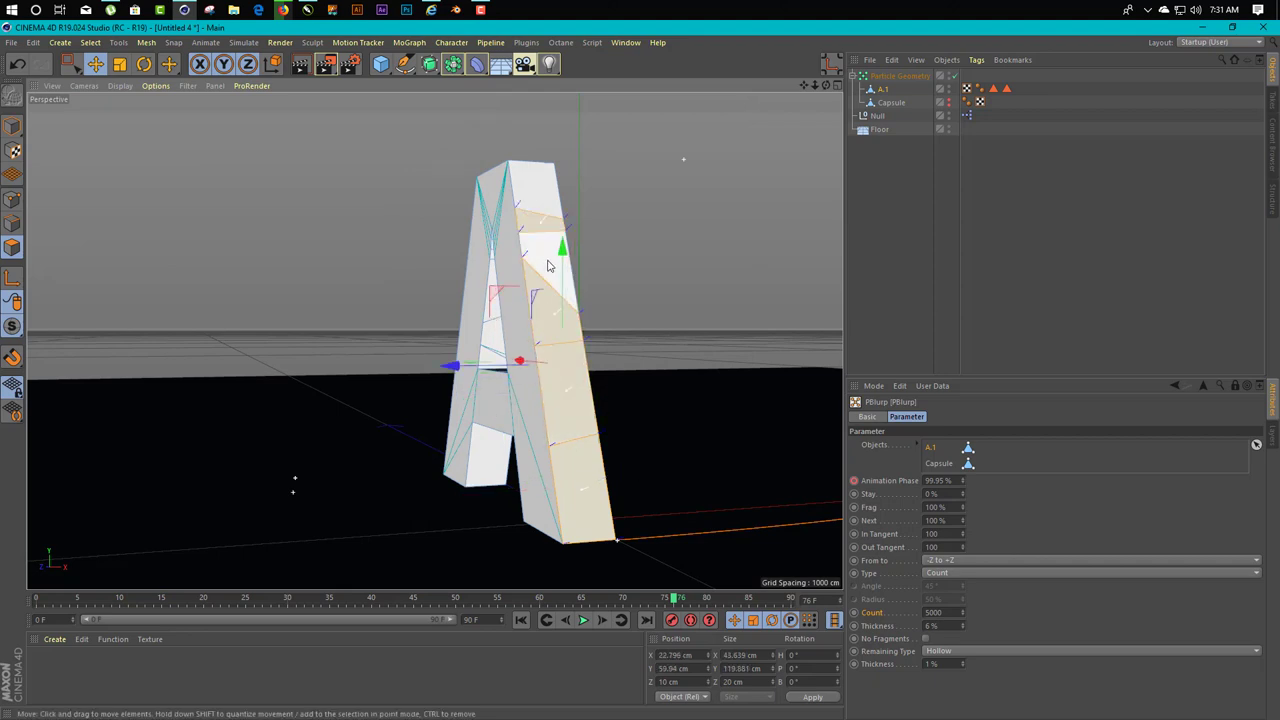
left_click(534, 189, "shift")
right_click(539, 164)
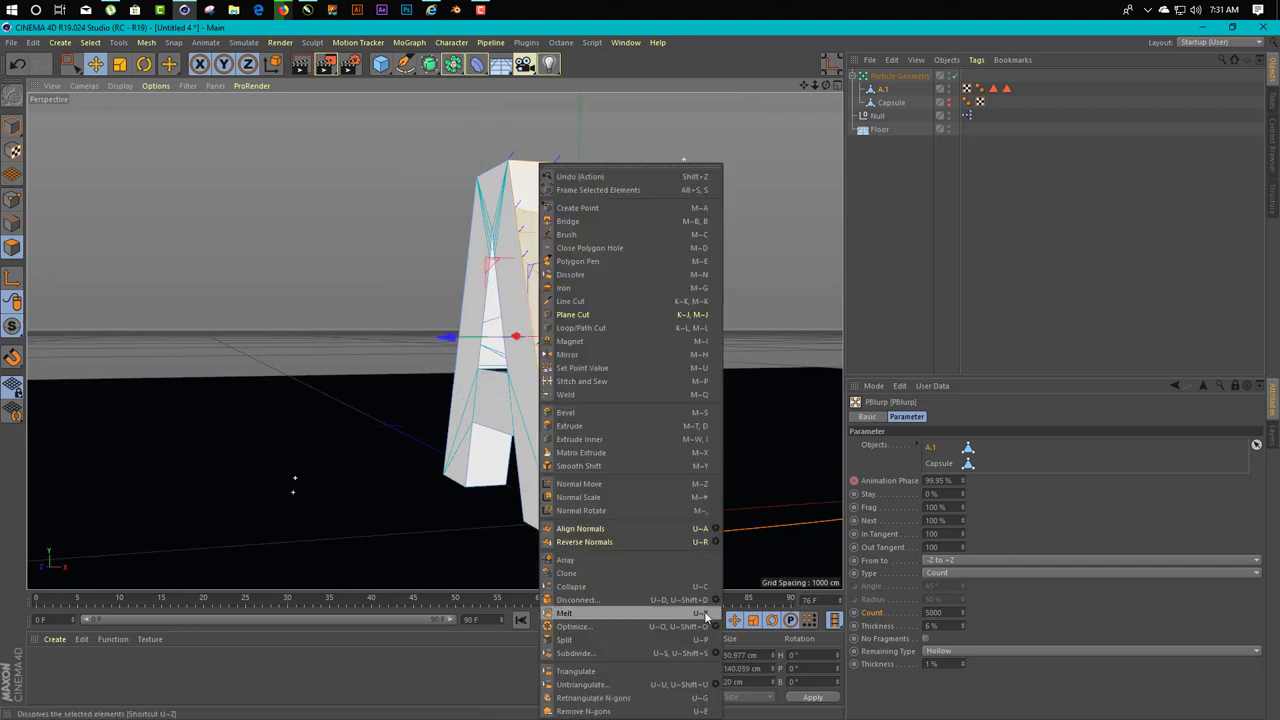
left_click(590, 650)
left_click_drag(520, 420, 445, 408, "alt")
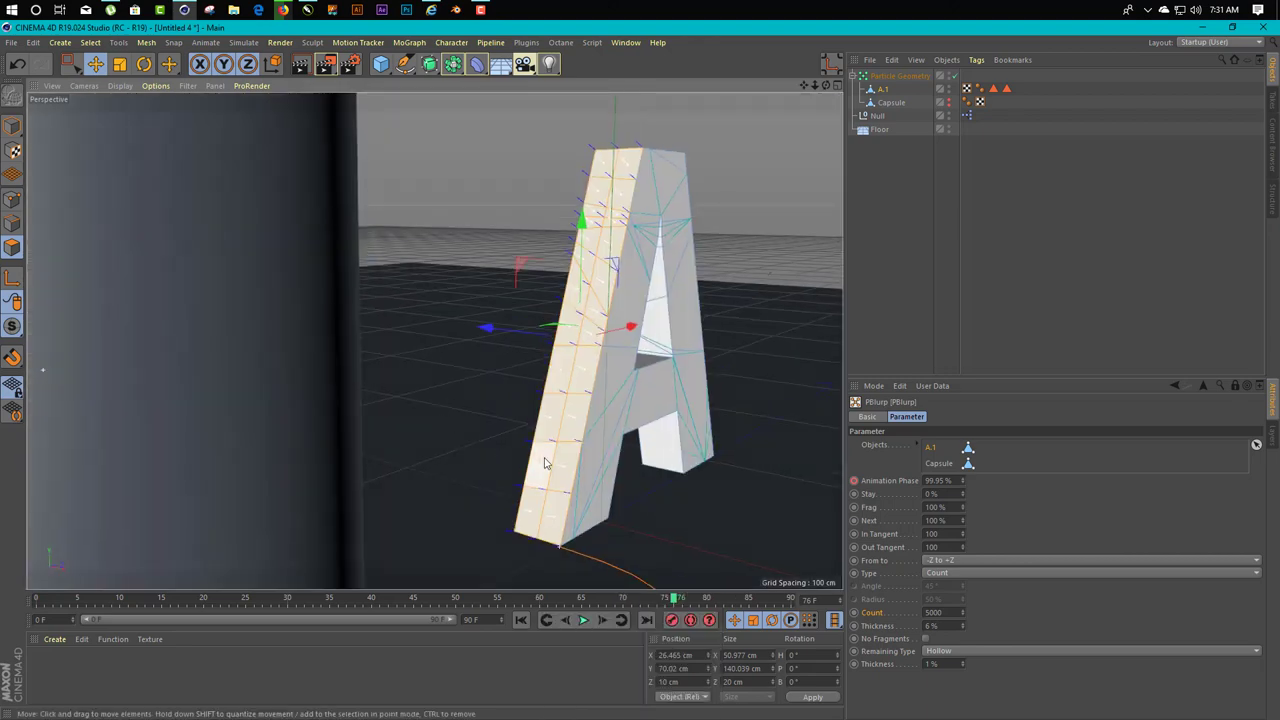
scroll(382, 450, "up", 5)
scroll(382, 457, "down", 5)
left_click_drag(382, 457, 596, 465, "alt")
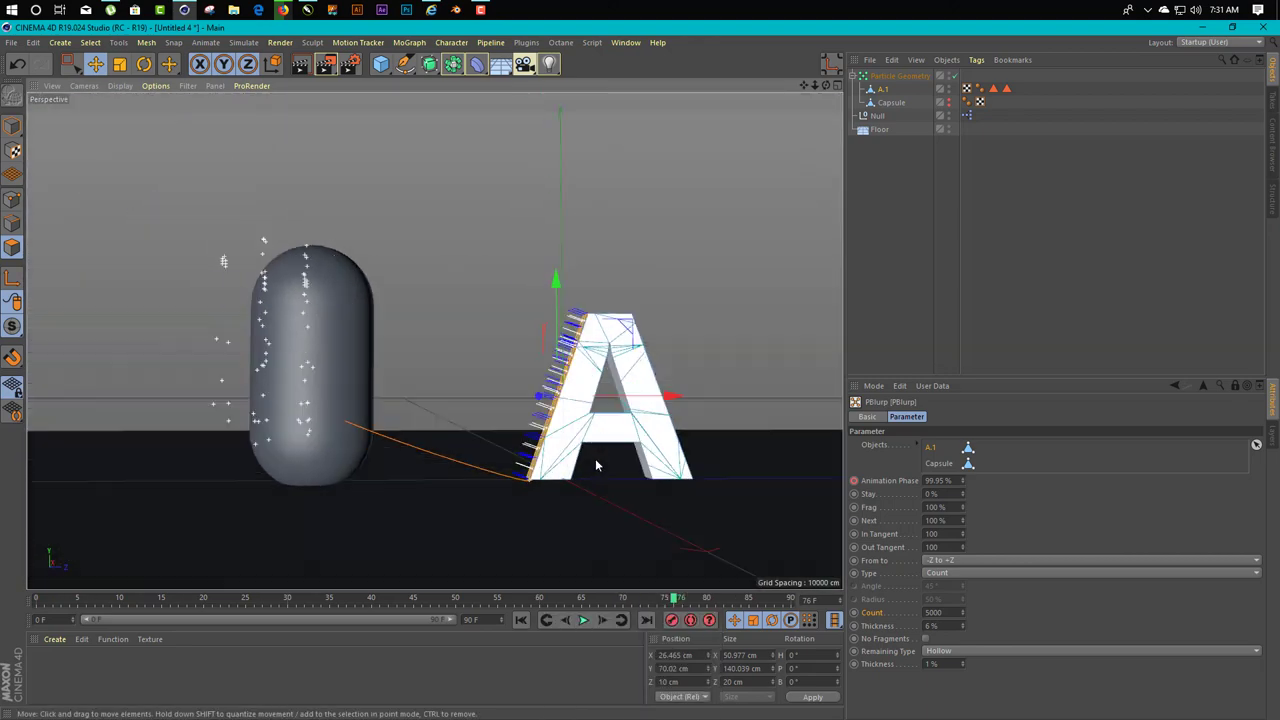
left_click(14, 125)
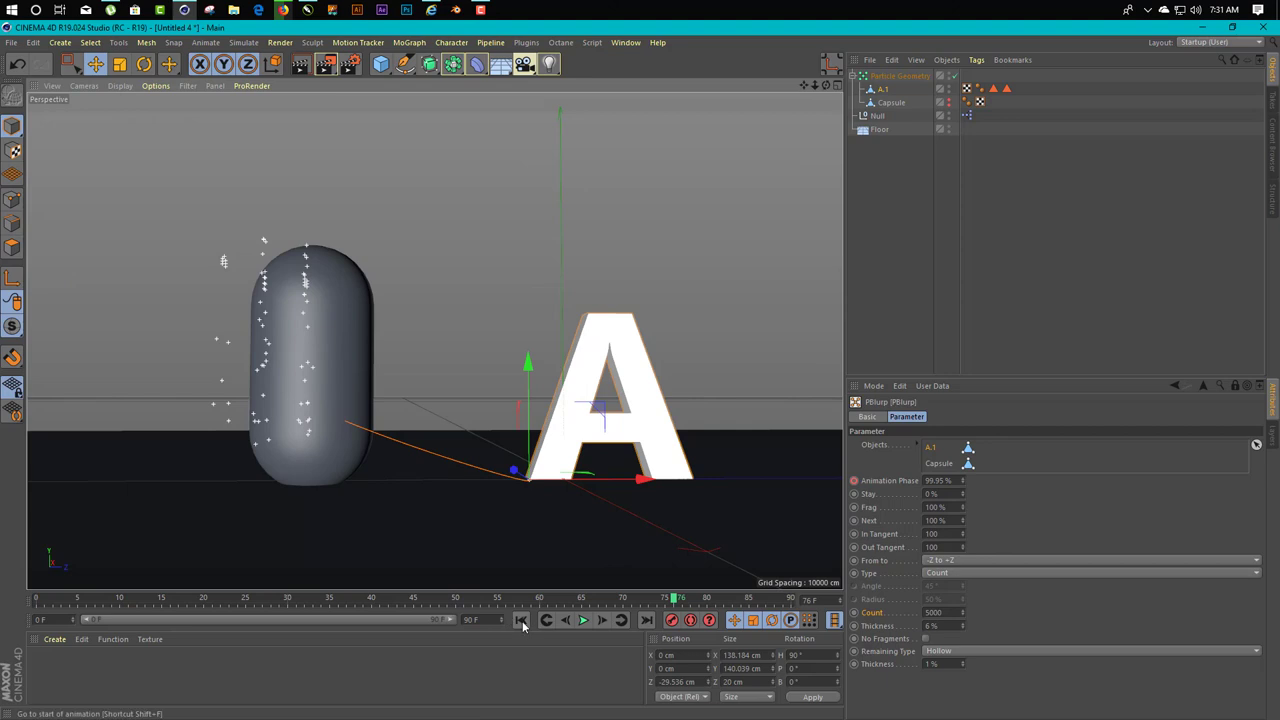
- Replay the PBlurp morph from frame 0 to review the fragments, then select the Floor
left_click(521, 621)
left_click(583, 620)
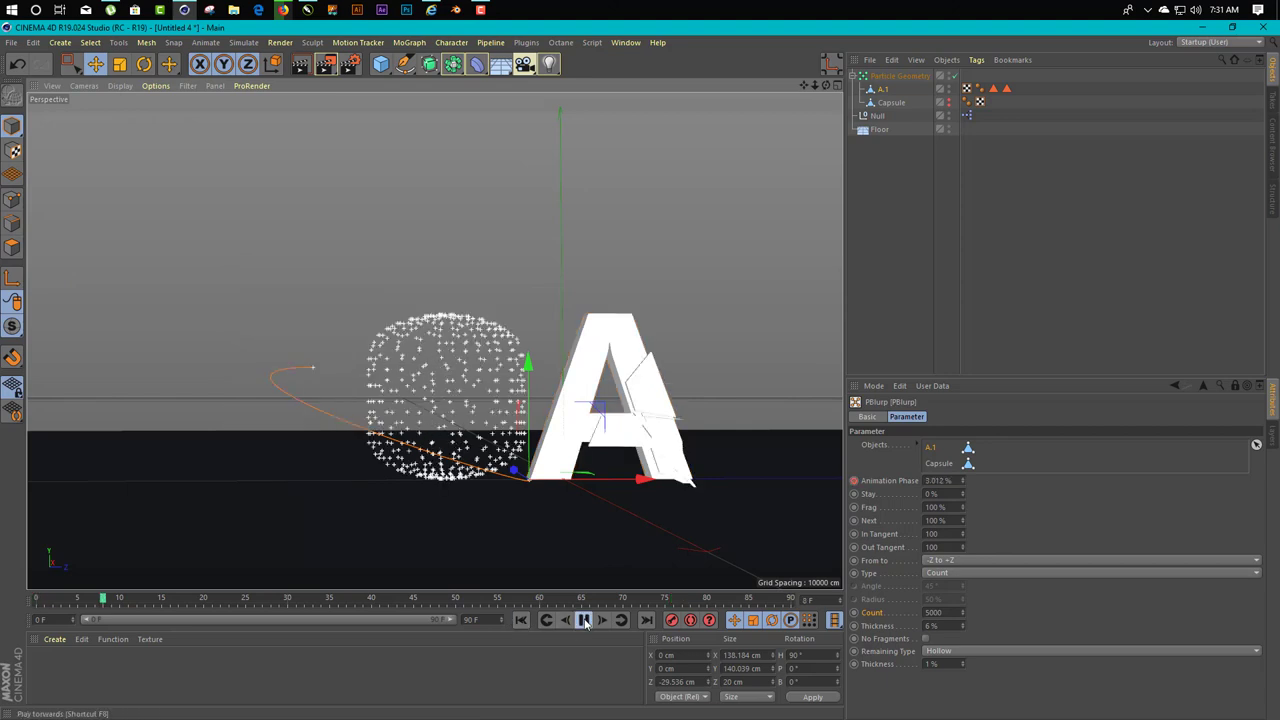
left_click(953, 99)
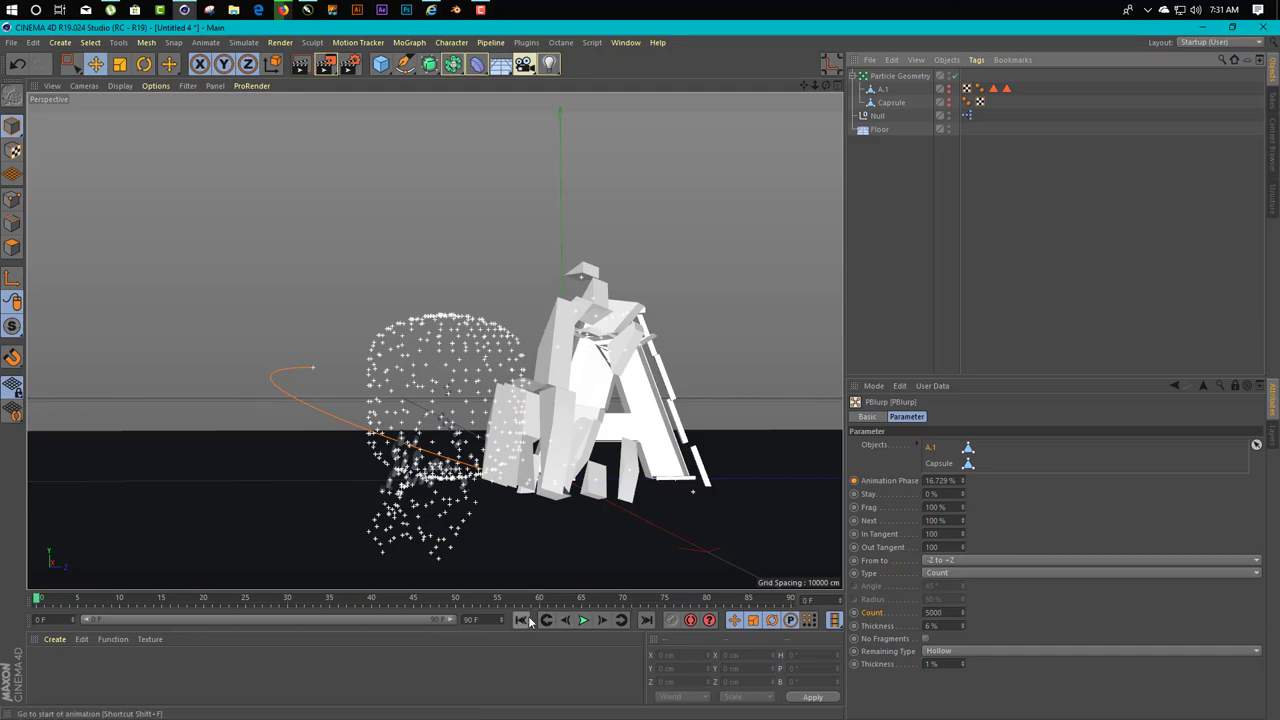
left_click(584, 620)
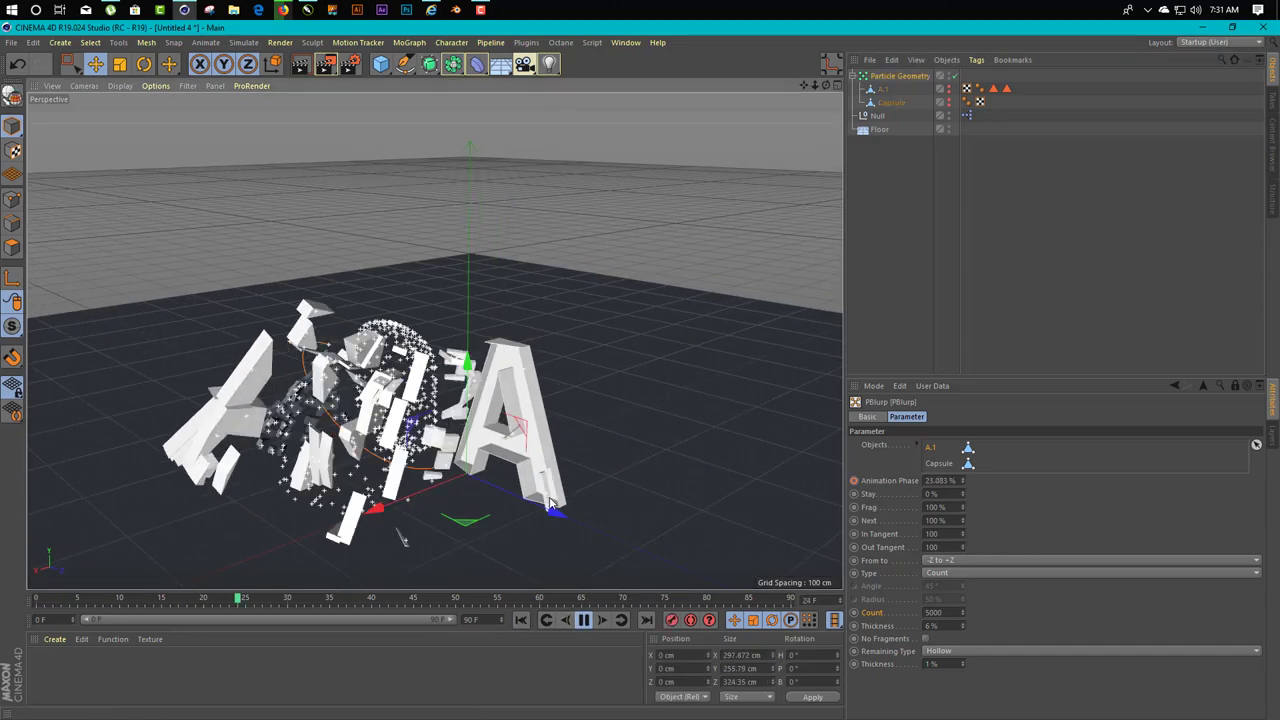
left_click(534, 508)
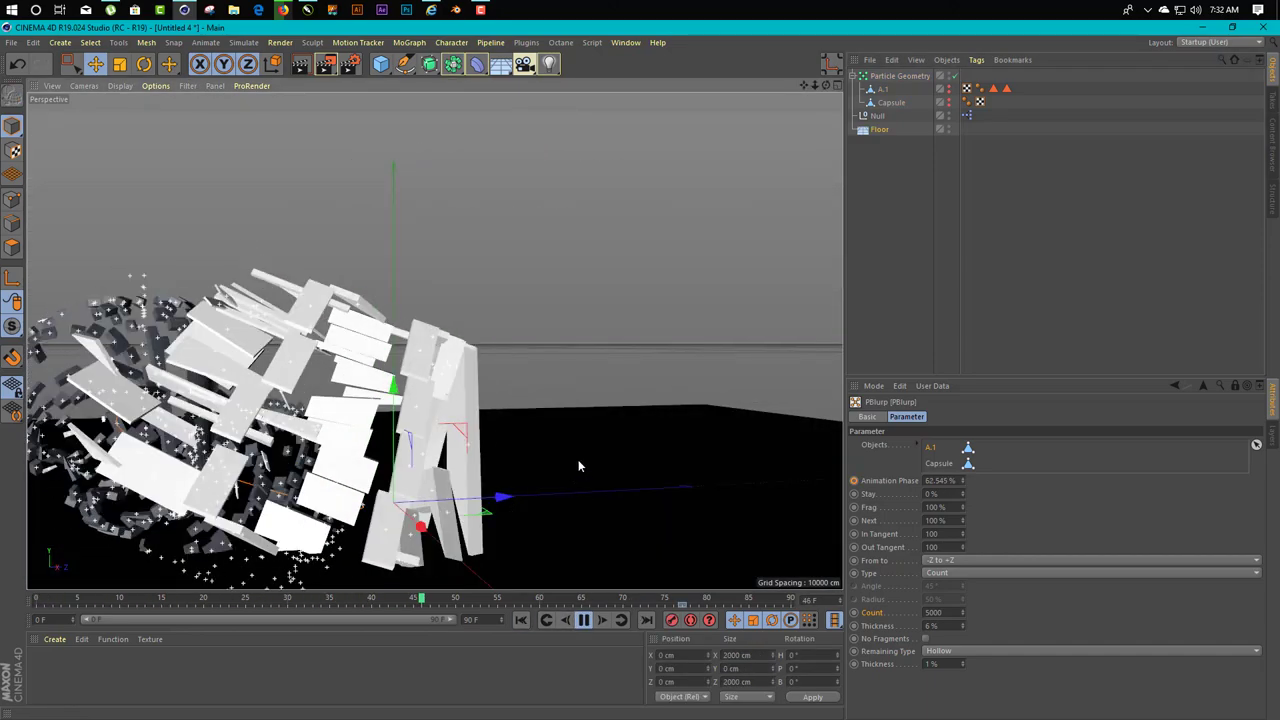